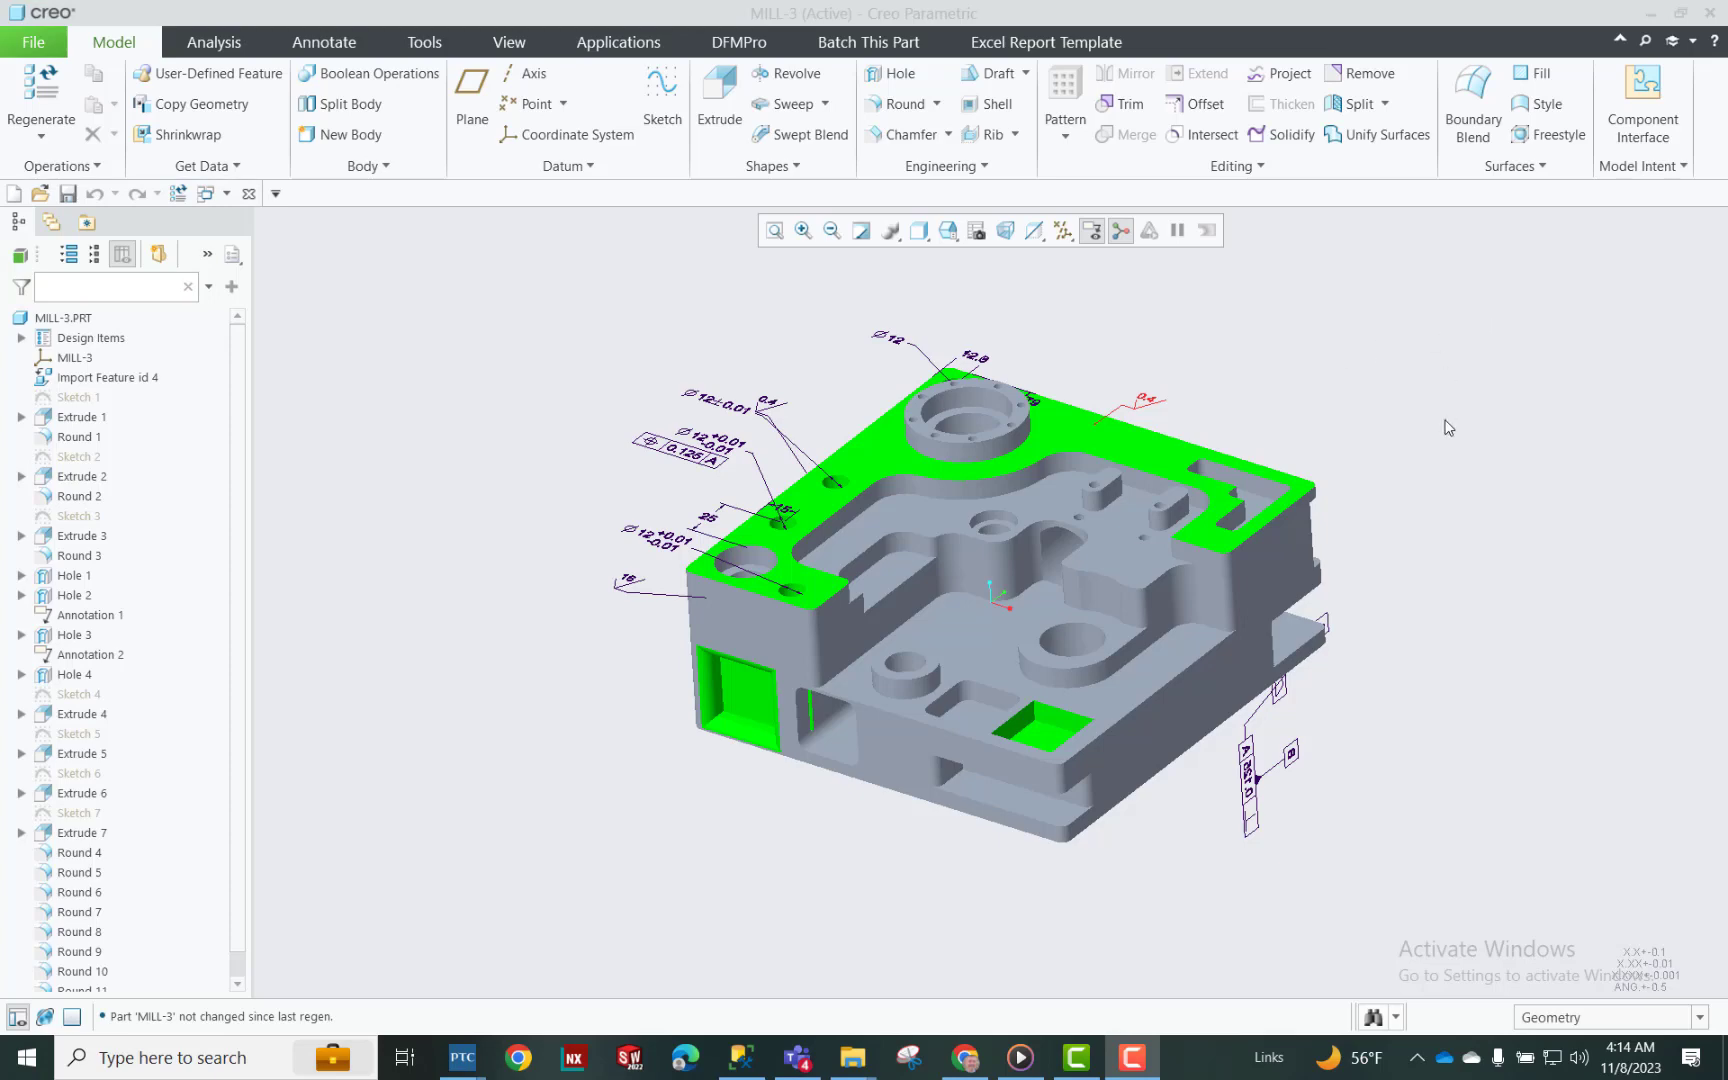
Dismiss the license warning and start a DFMPro analysis session for the MILL-3 part
scroll(1440, 430, "down", 2)
scroll(1303, 456, "down", 1)
left_click(1338, 447)
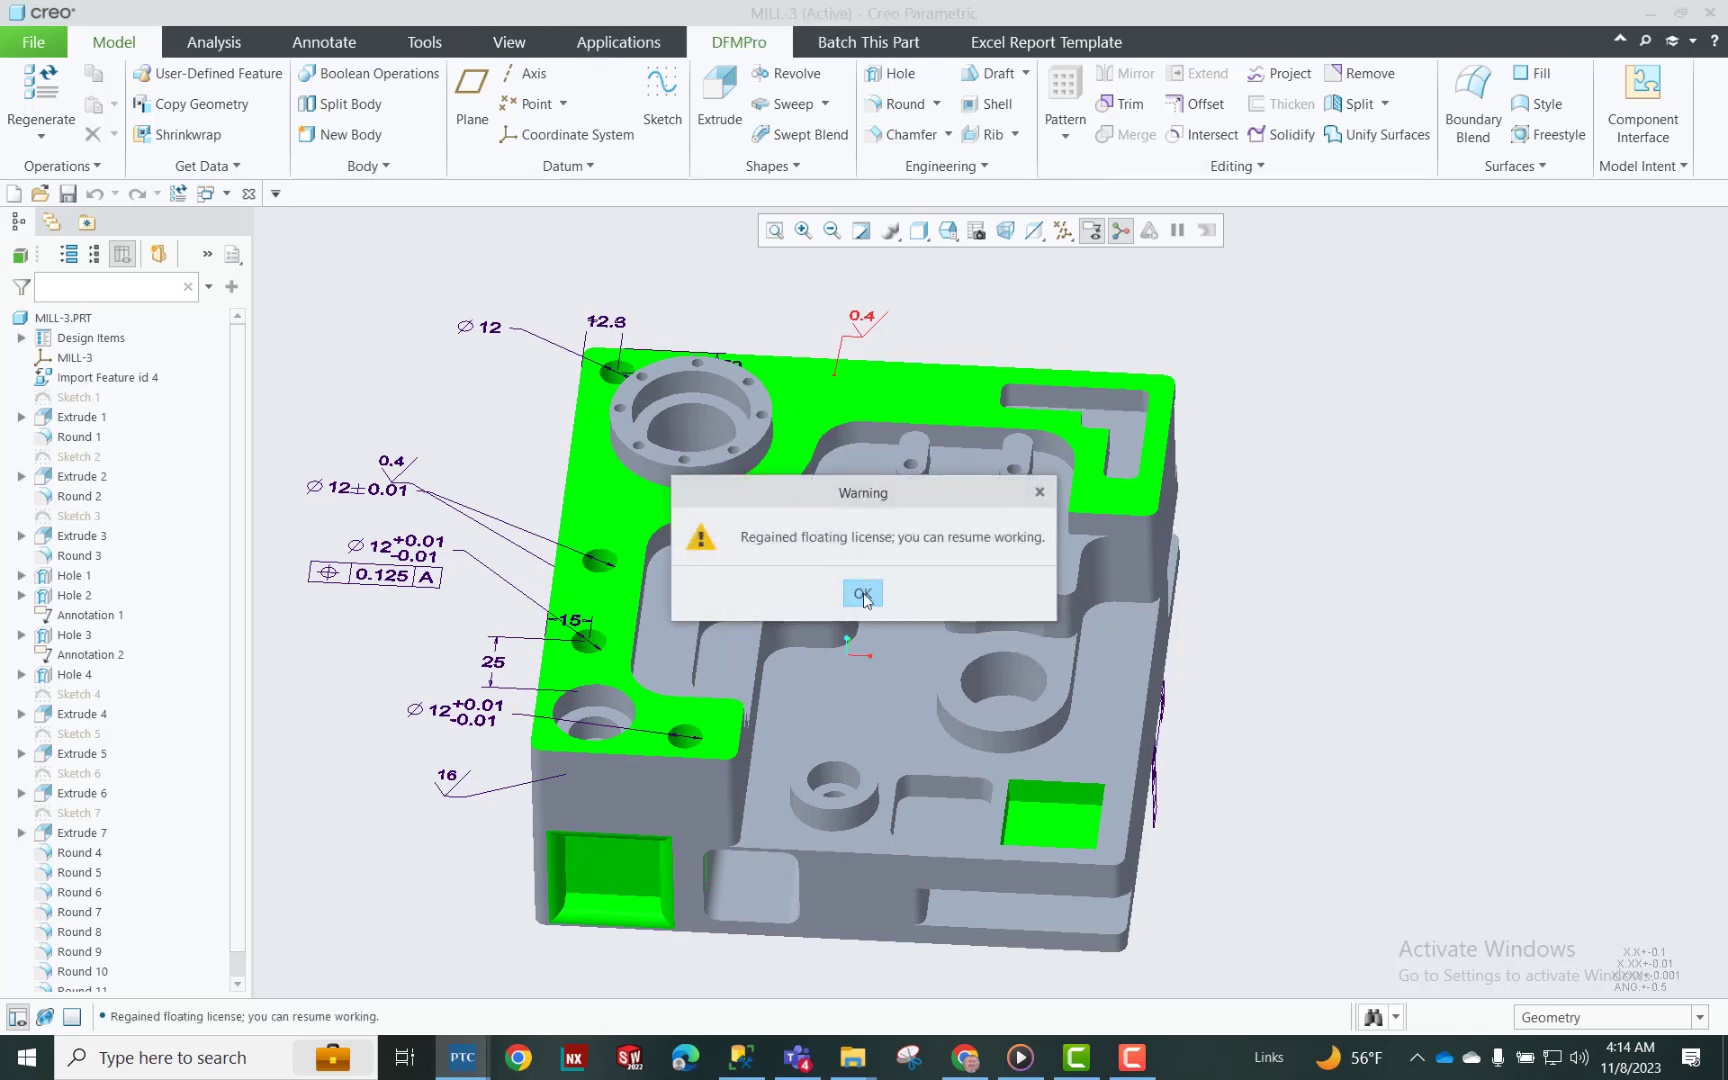
left_click(863, 595)
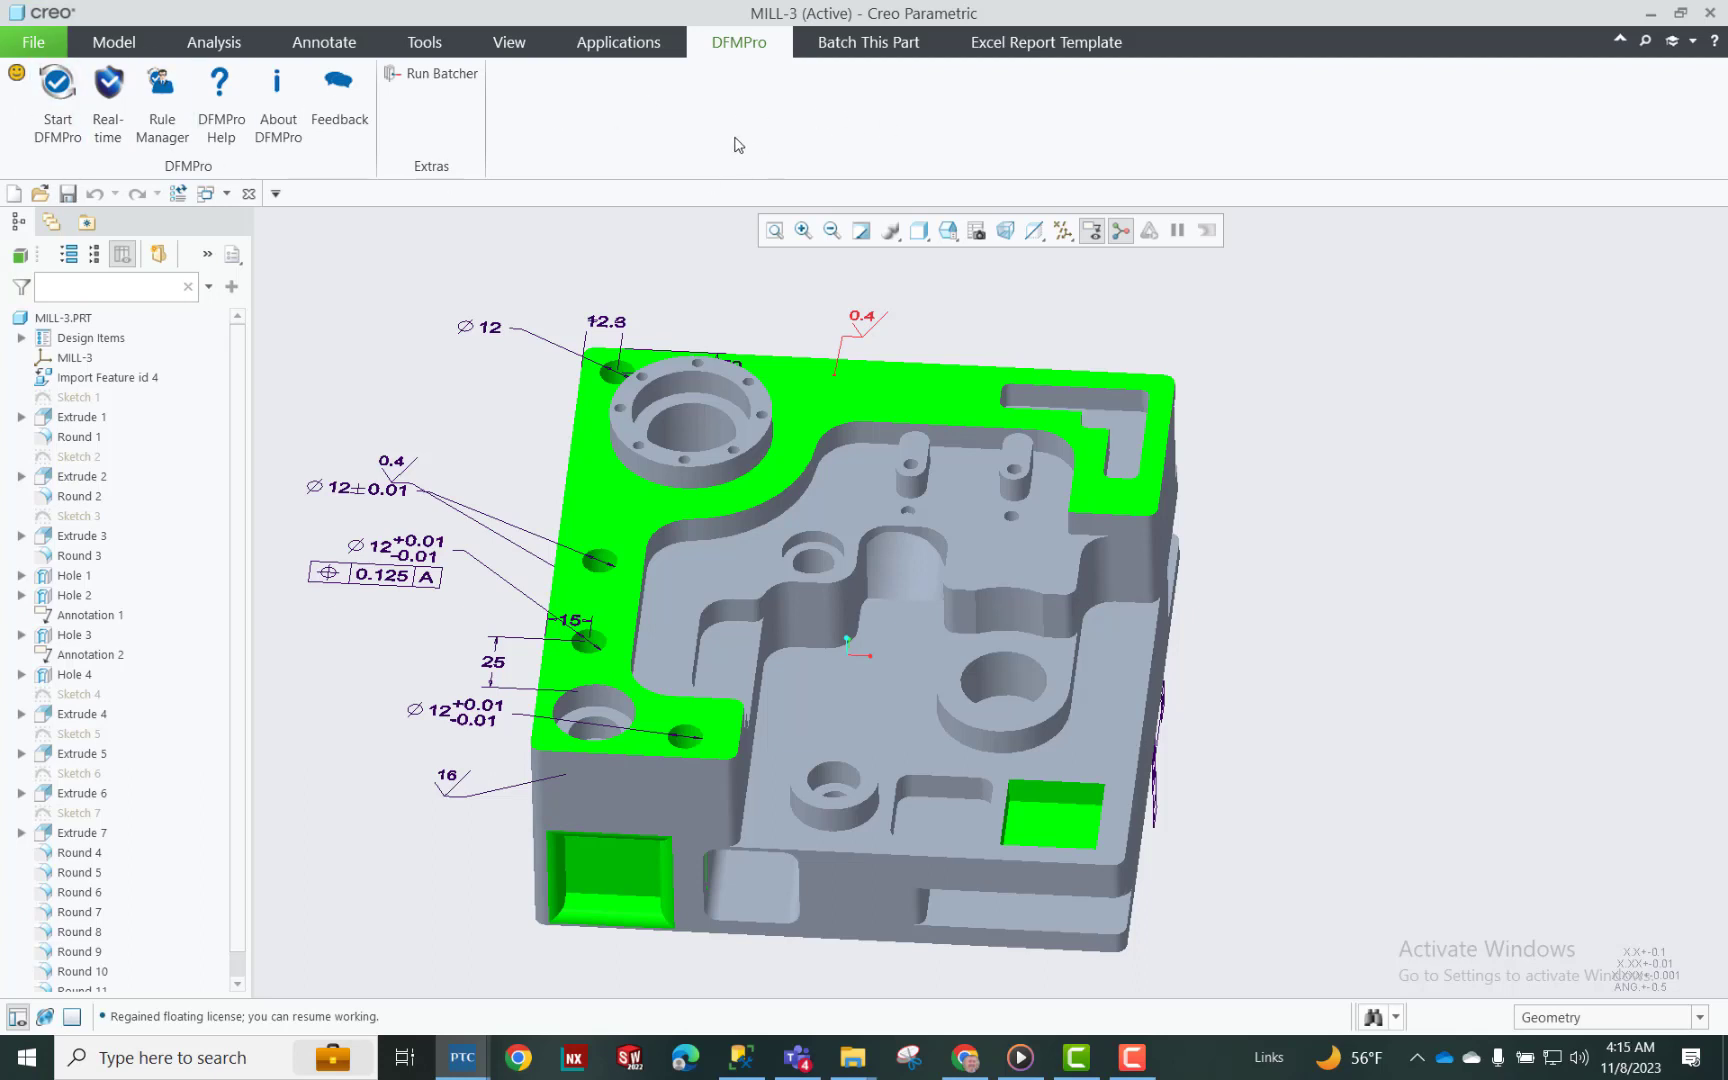
left_click(70, 119)
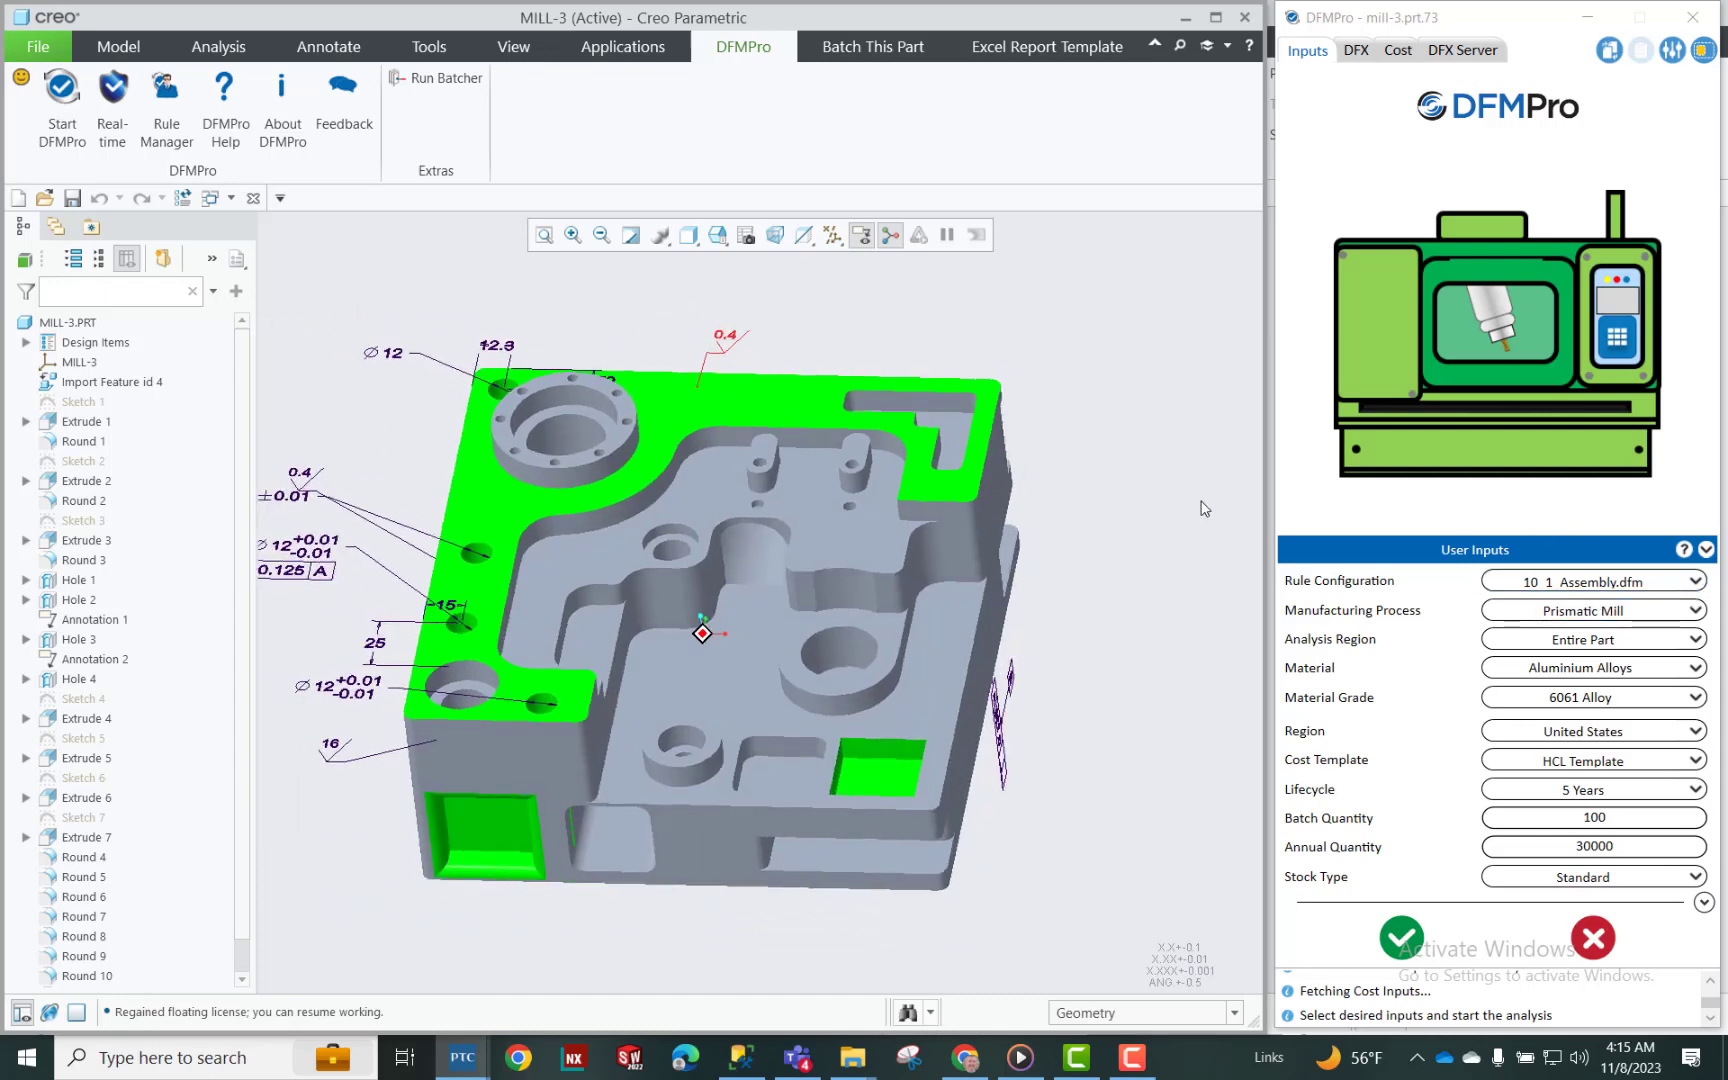
Set the analysis rule configuration to 10_1_Mill.dfm and the manufacturing process to Prismatic Mill
middle_click_drag(1201, 501, 830, 425)
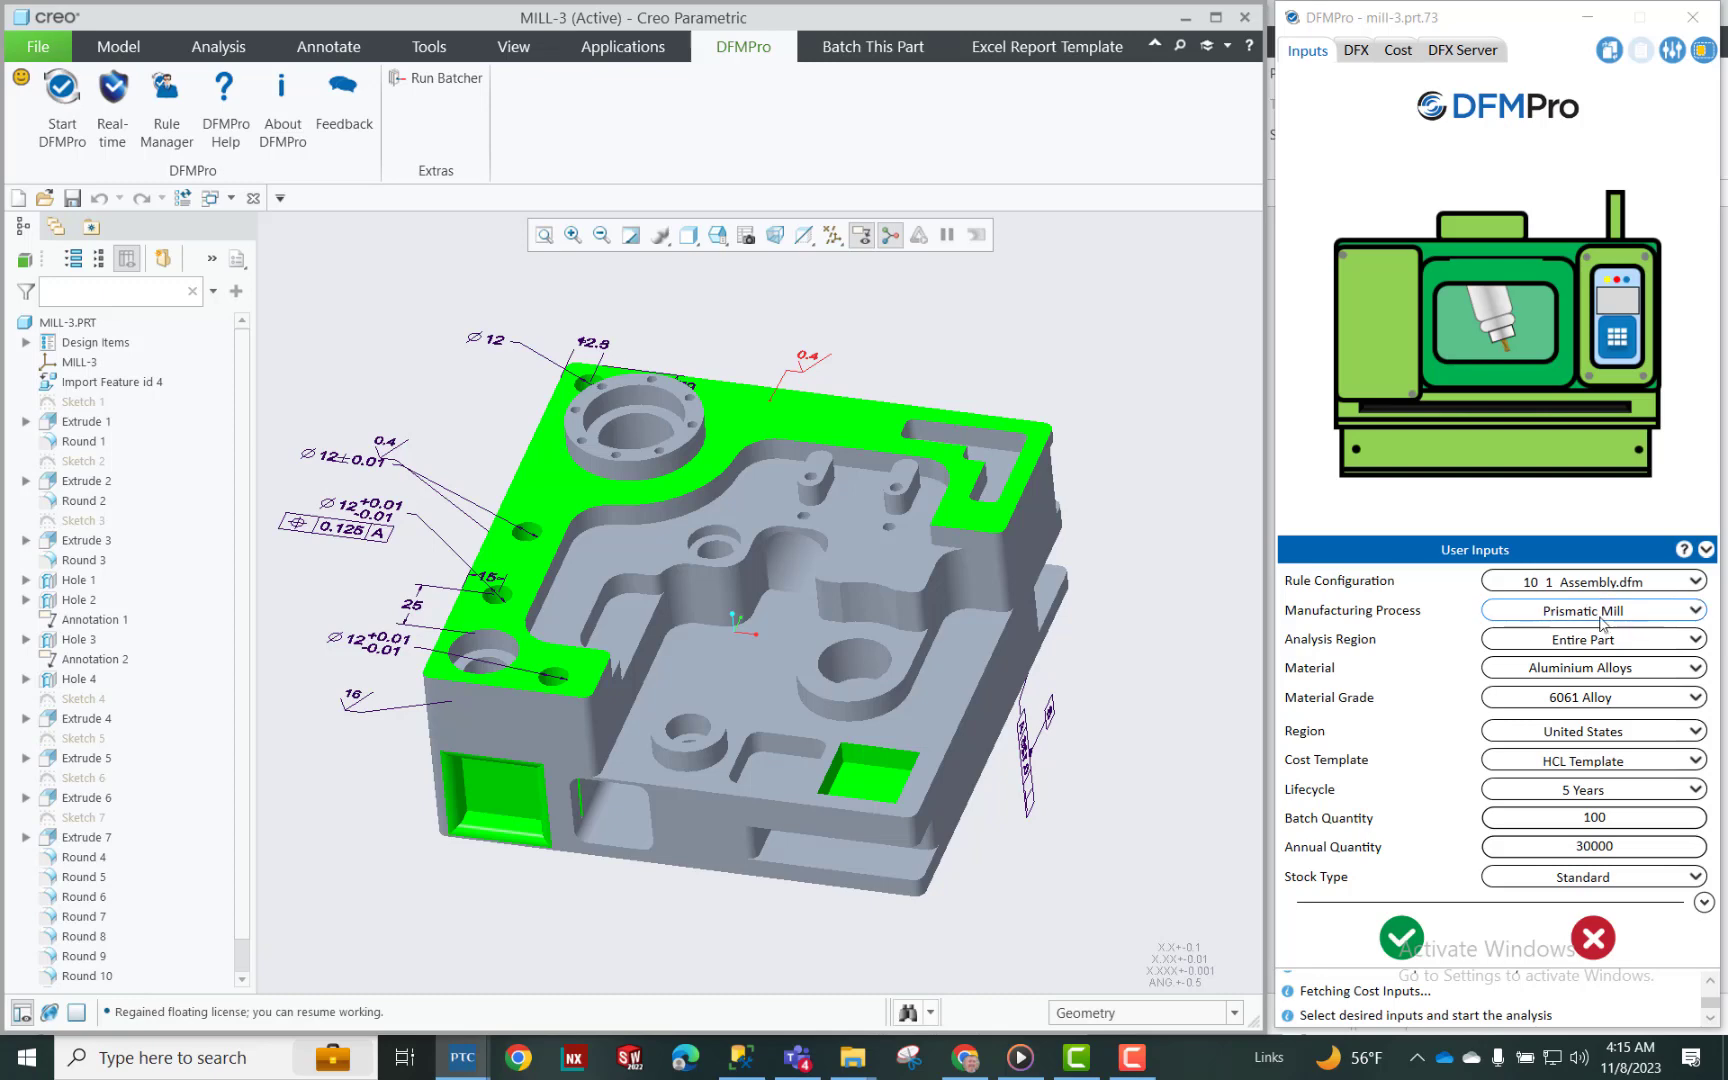
left_click(1697, 610)
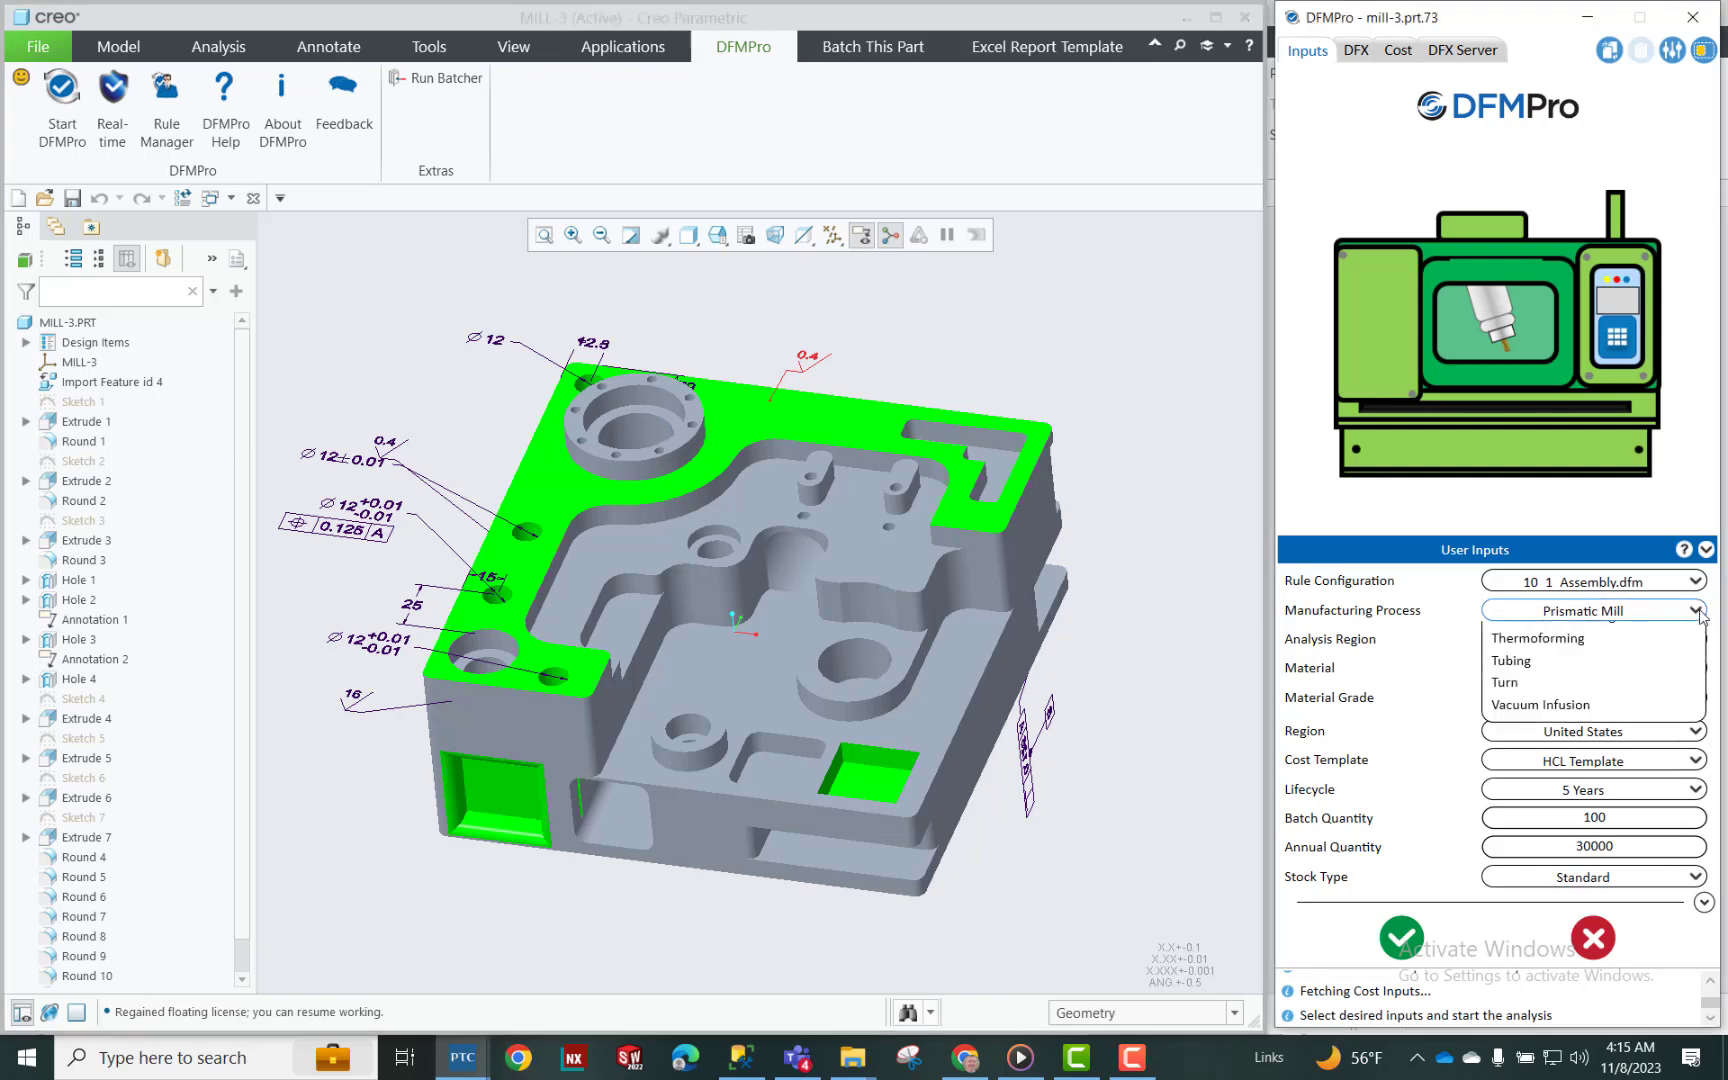
left_click(1697, 611)
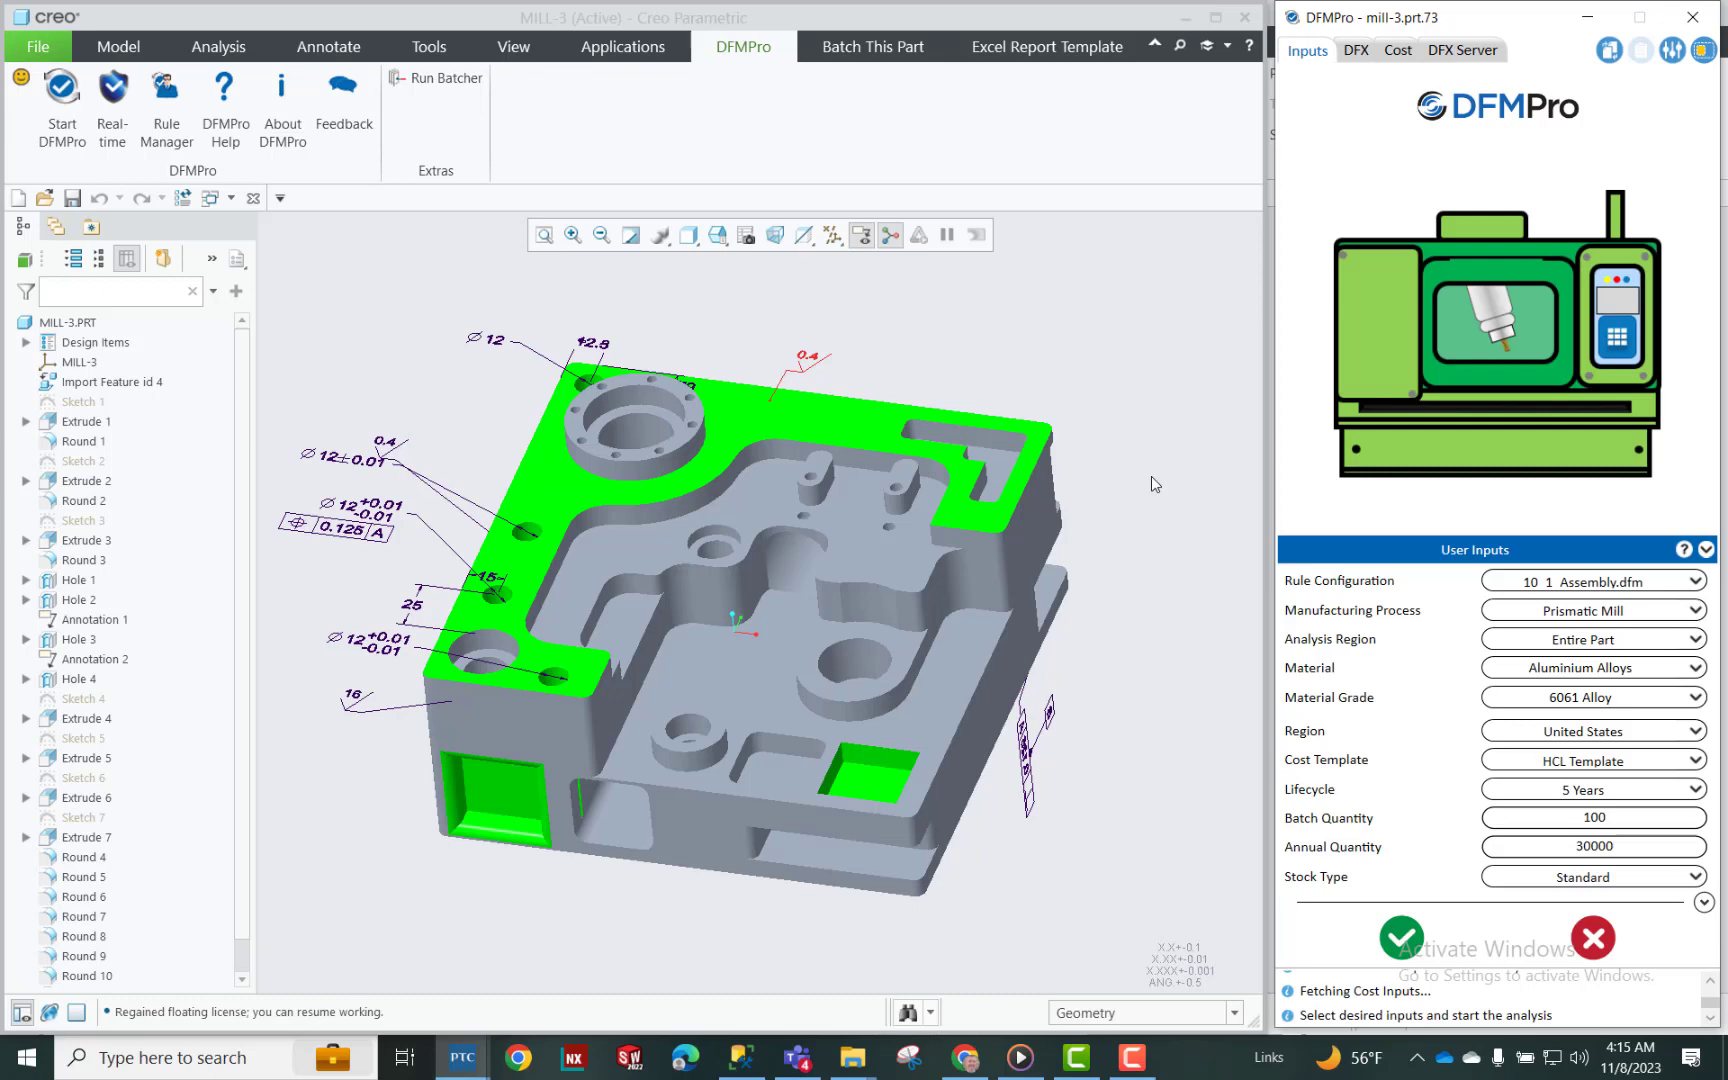
left_click(1696, 581)
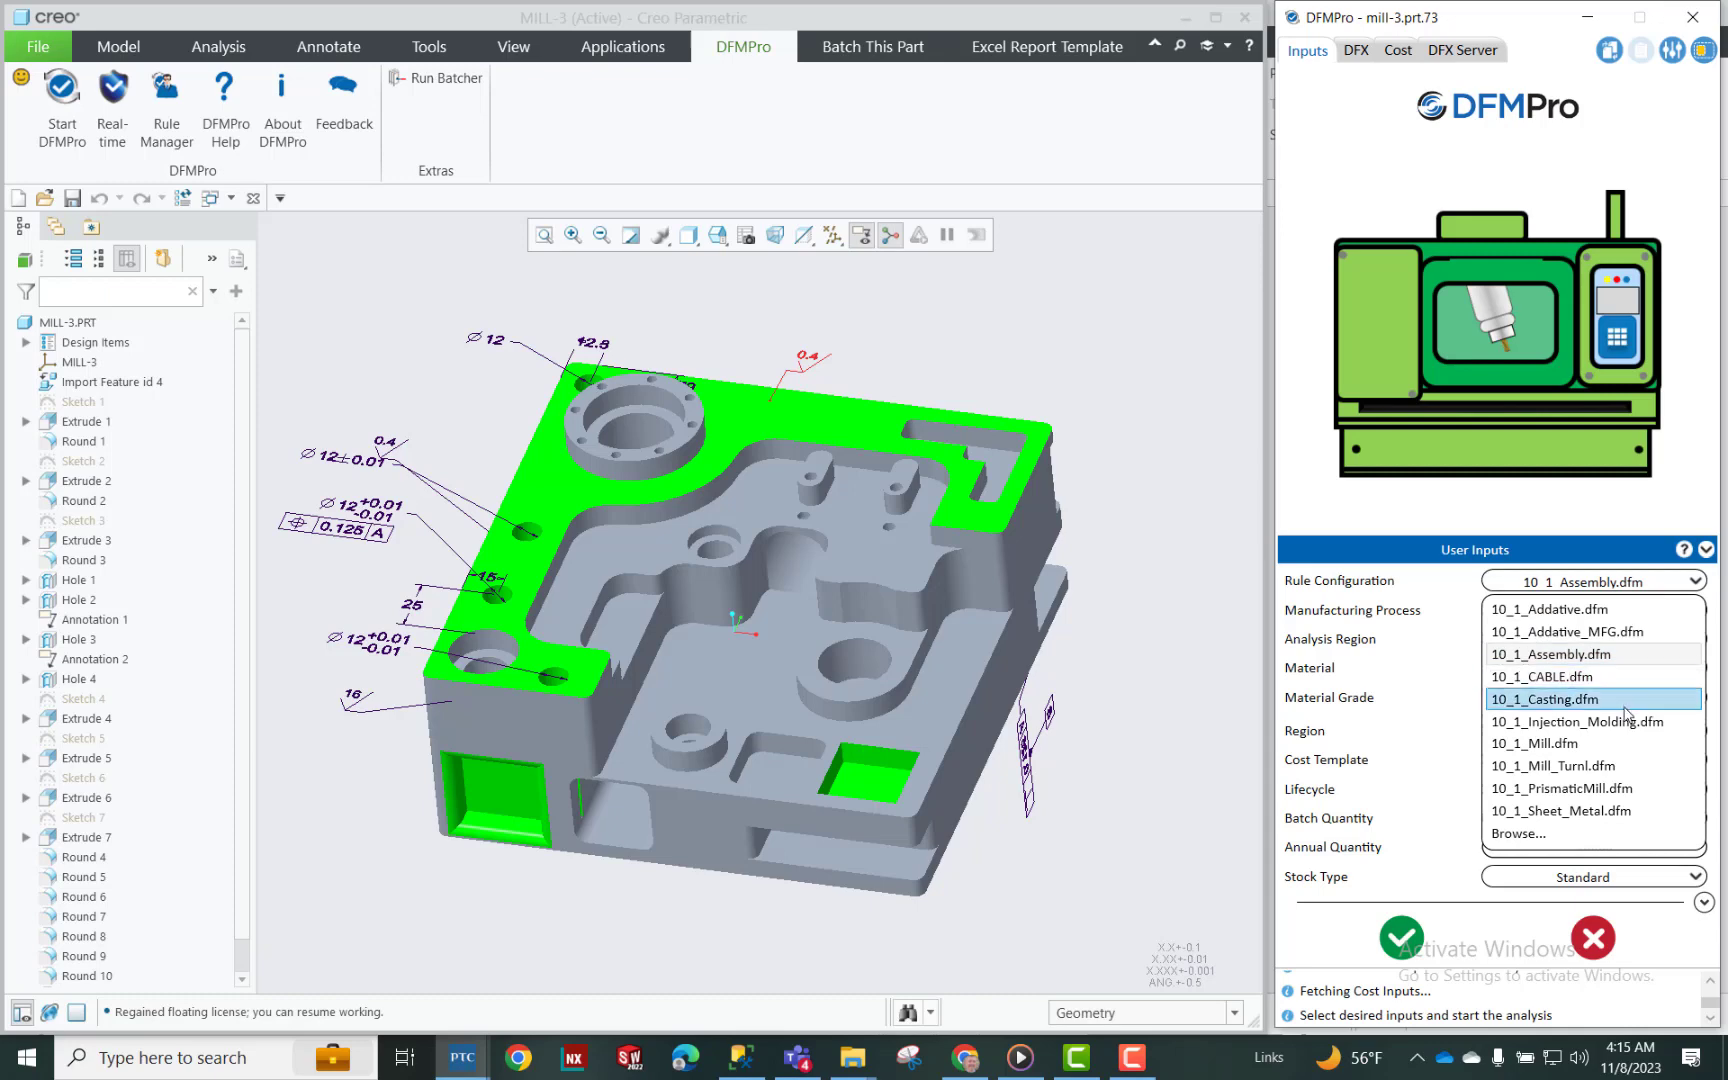
left_click(1612, 750)
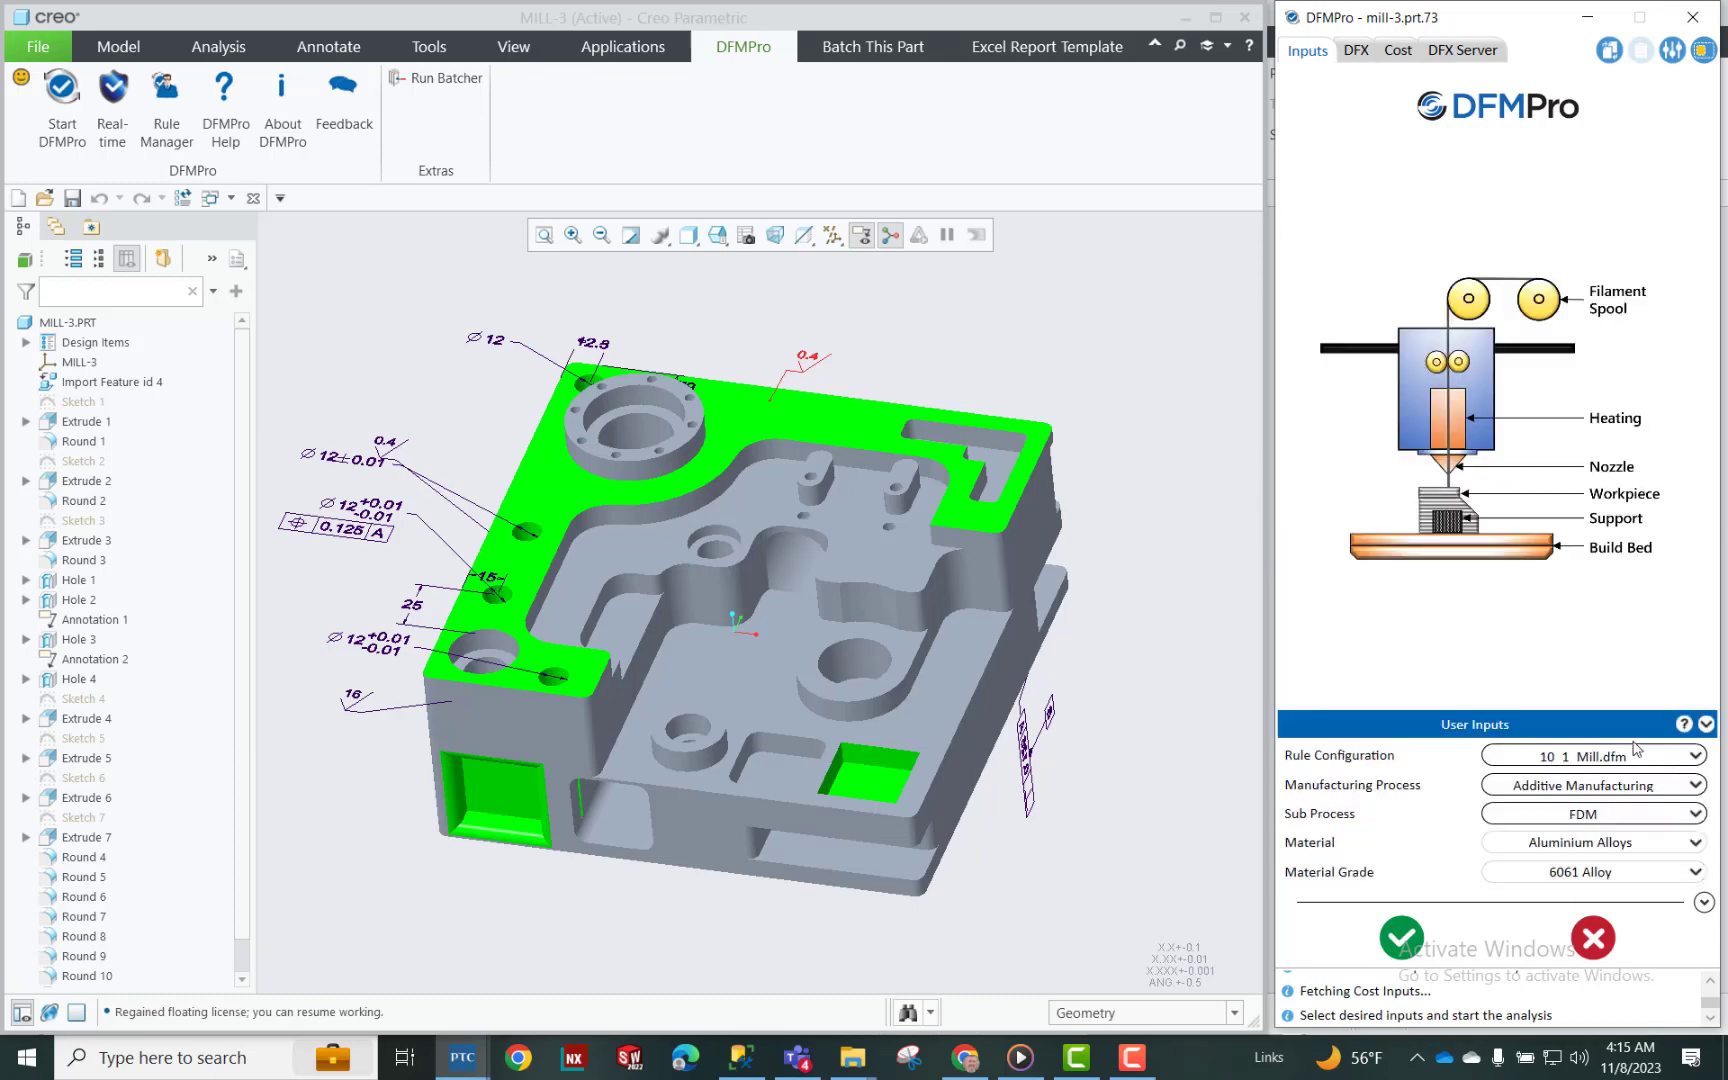
left_click(1694, 786)
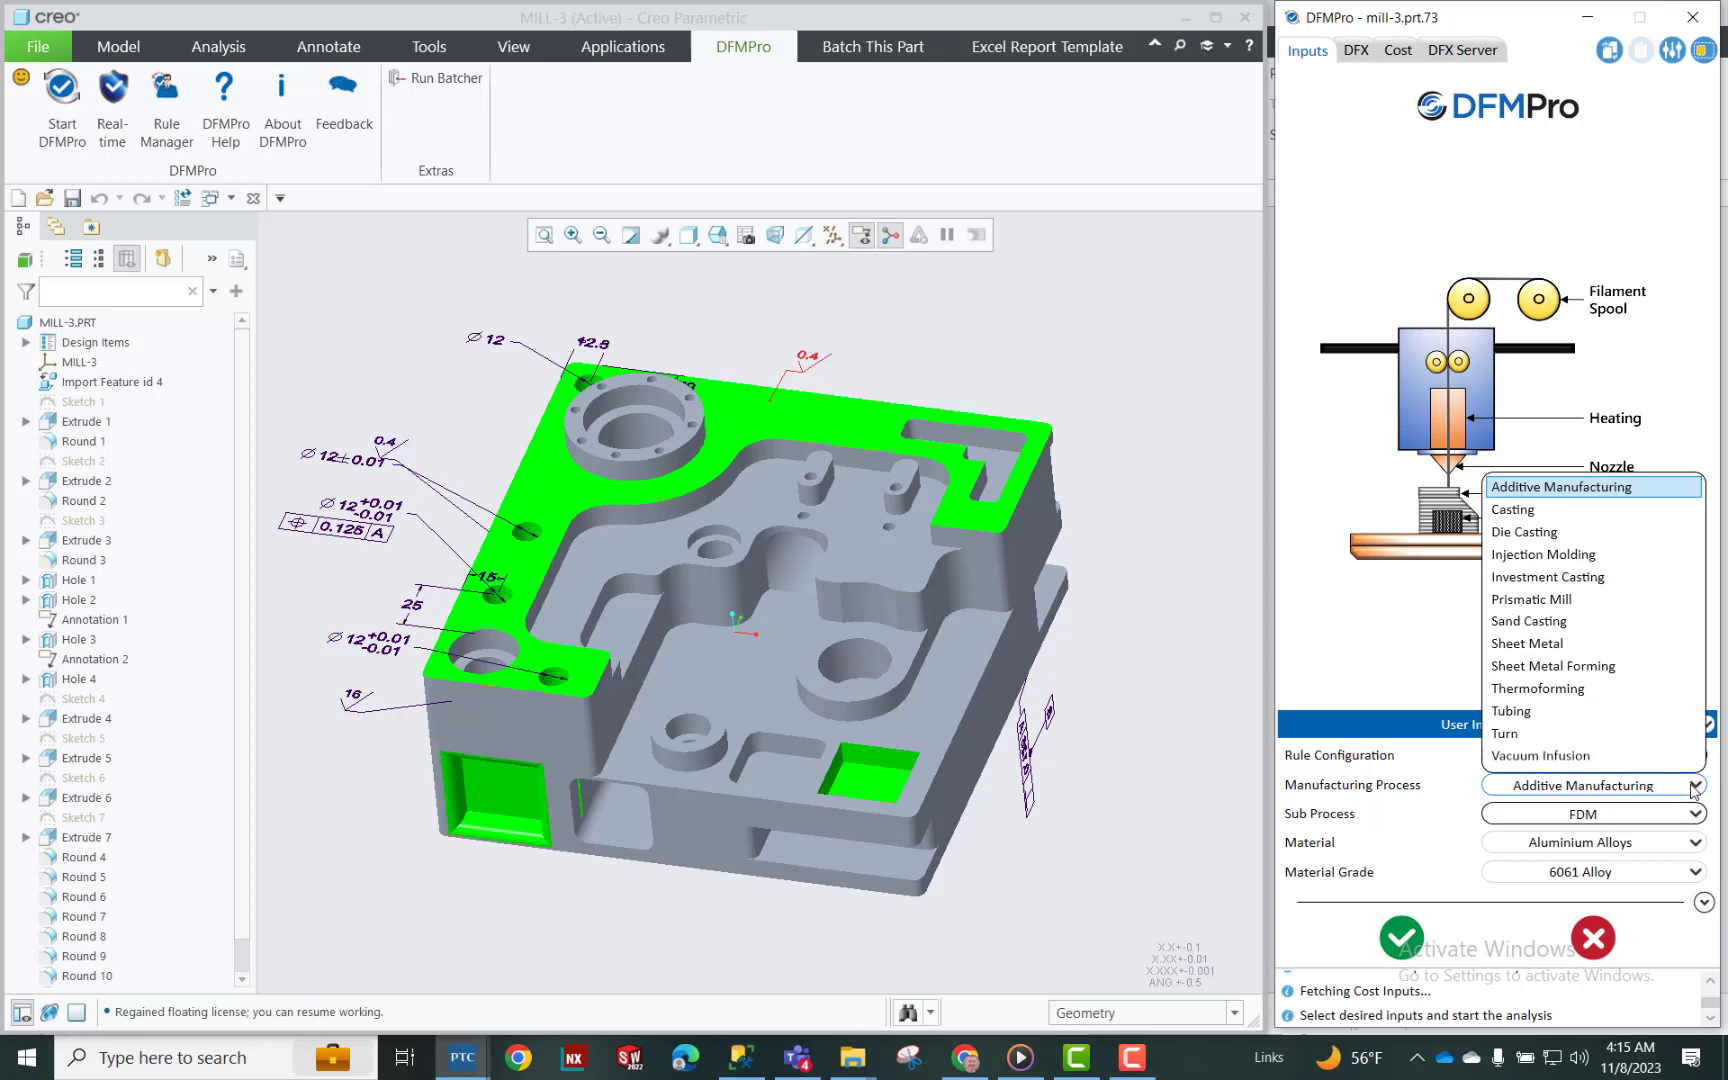
left_click(1606, 604)
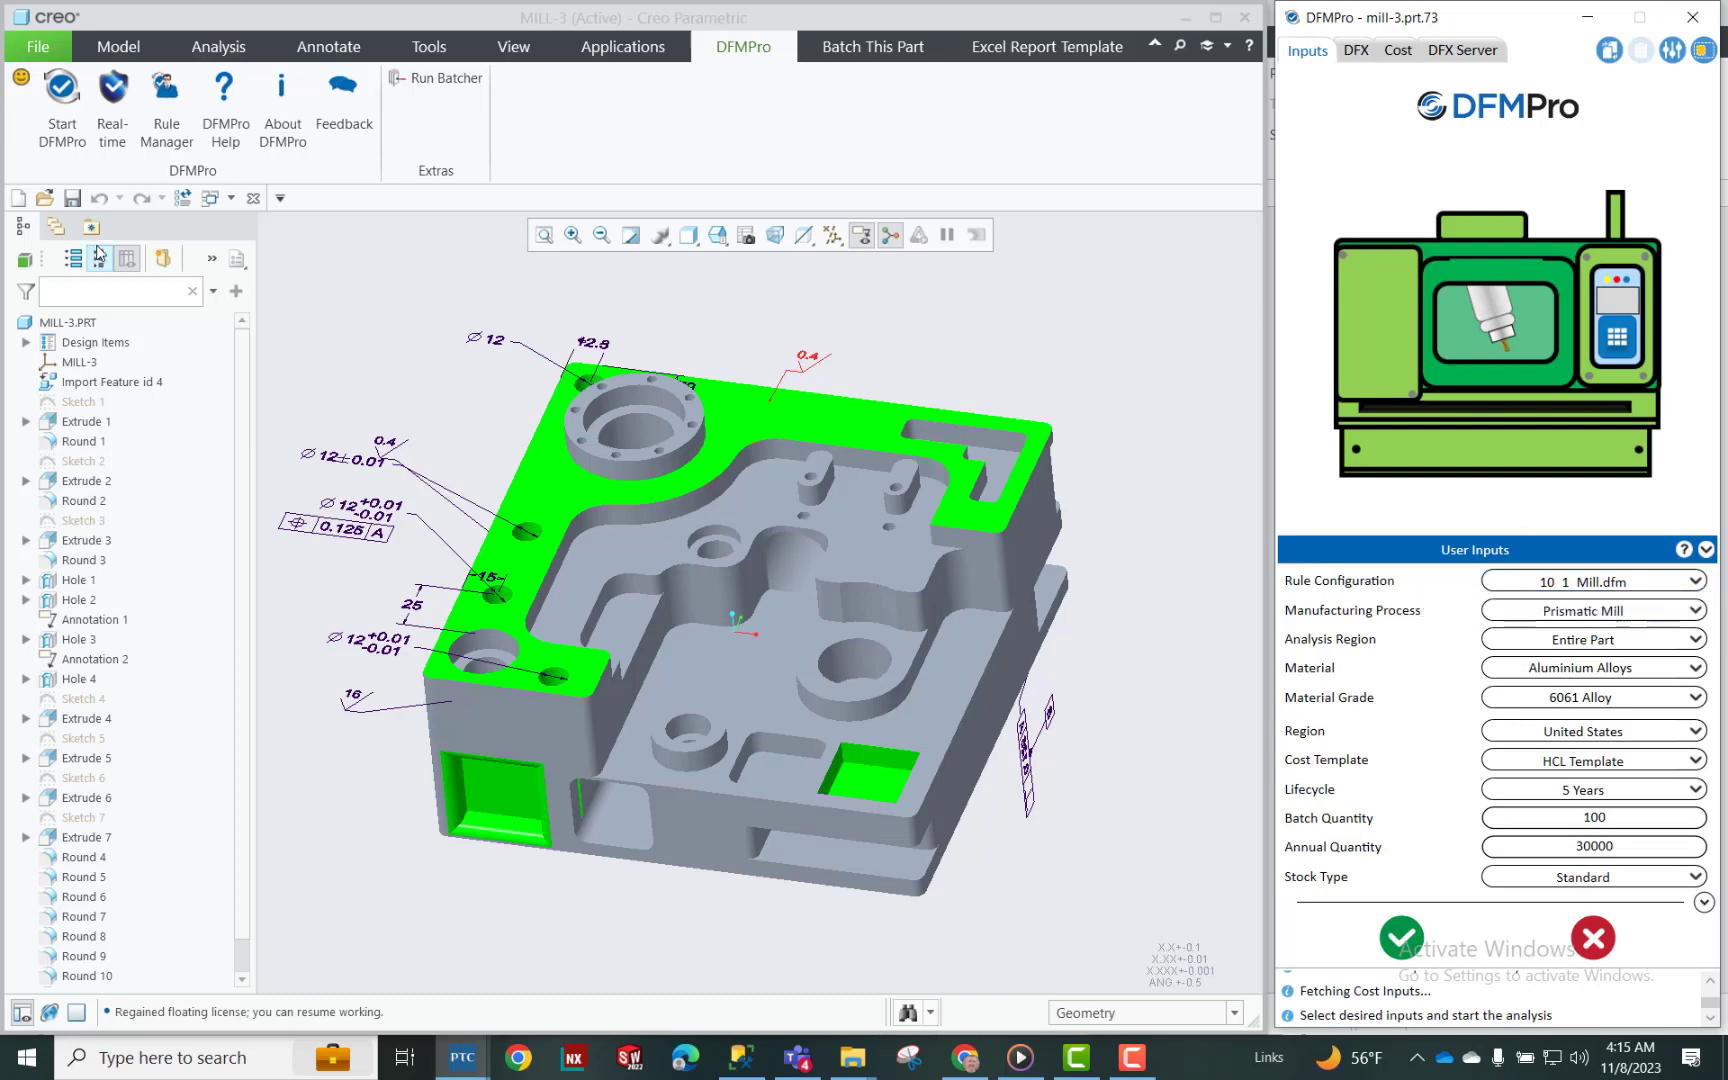
Open the Rule Manager for the 10_1_Mill.dfm configuration and view the Minimum Hole Diameter rule's settings
left_click(166, 135)
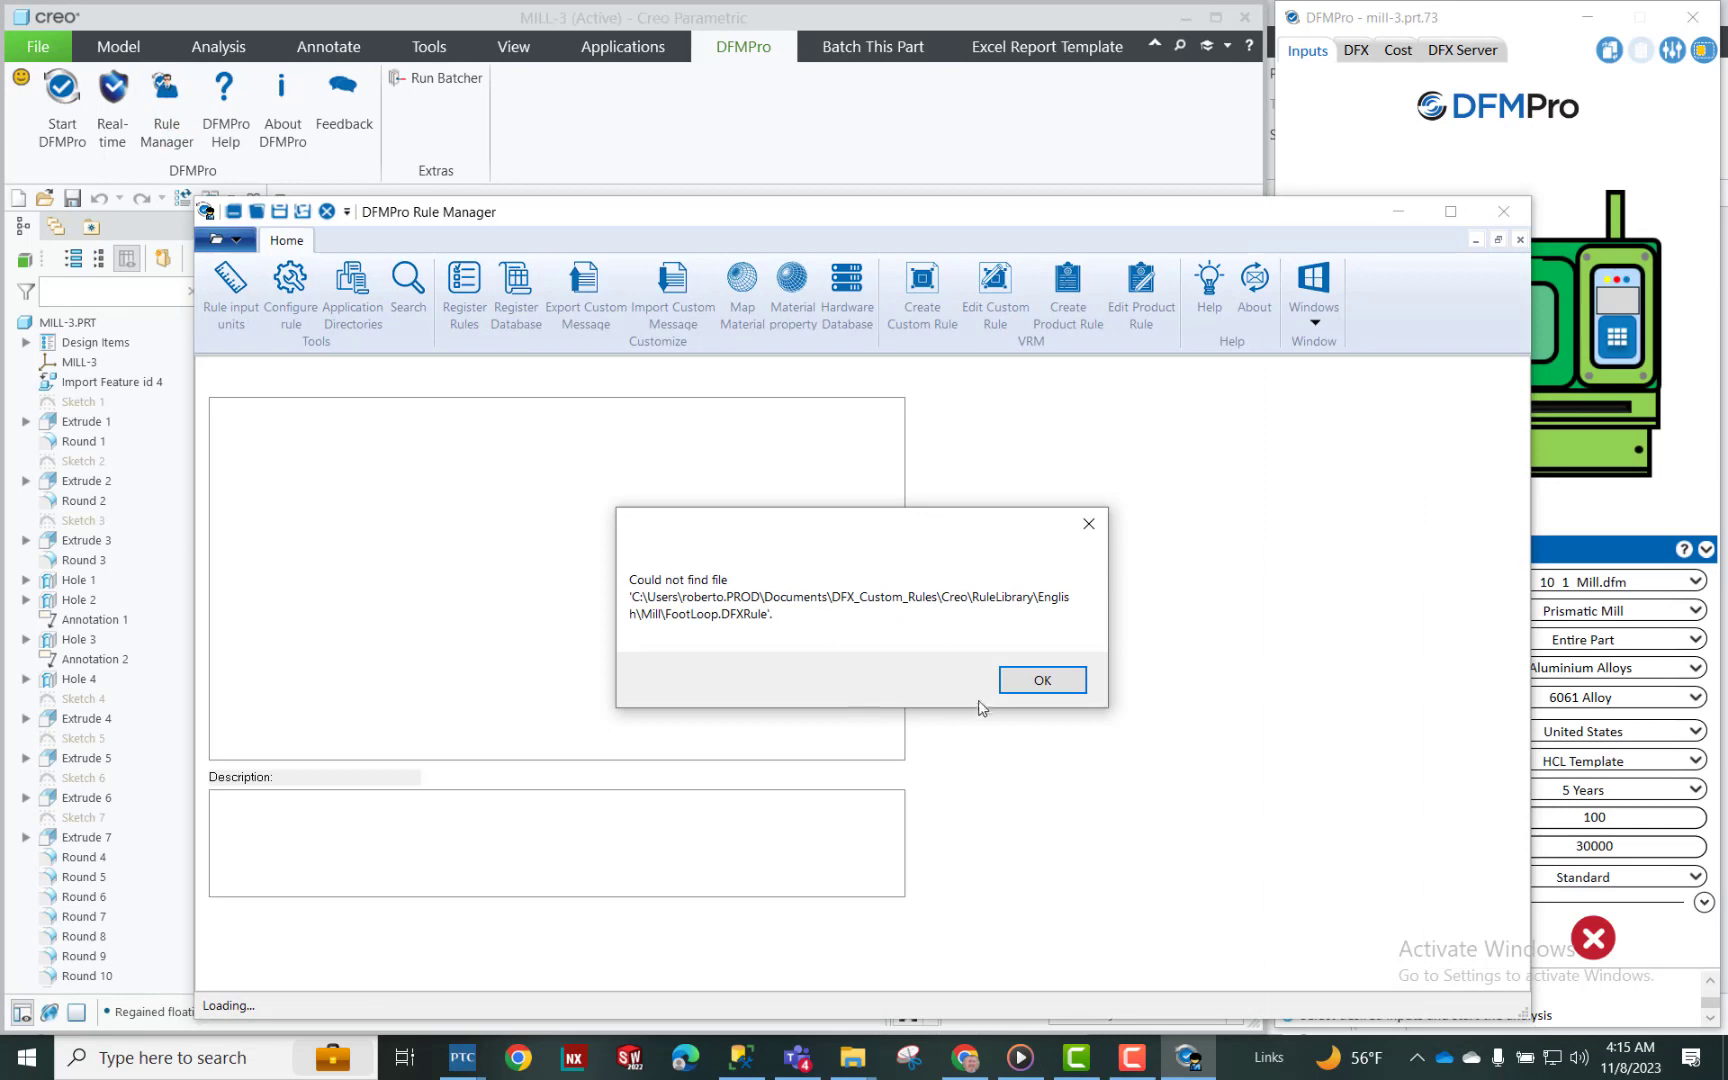
left_click(1030, 681)
left_click(1030, 681)
left_click(1028, 681)
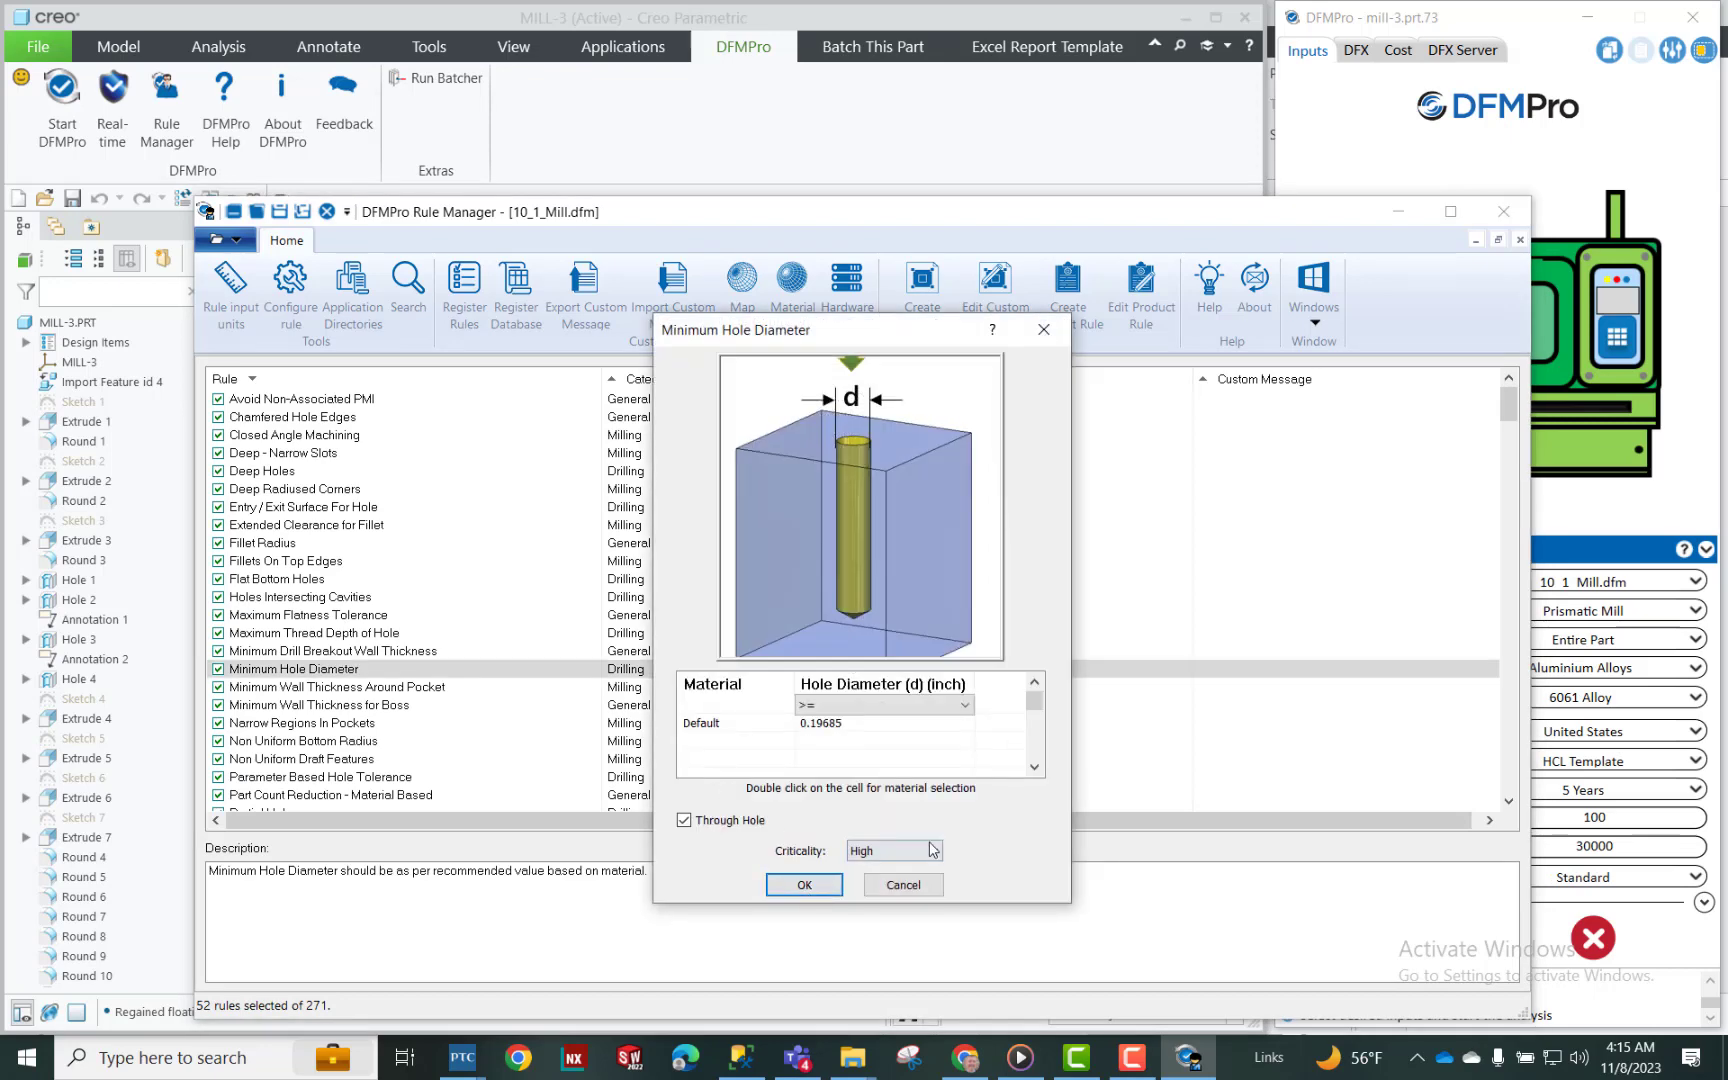
left_click(917, 889)
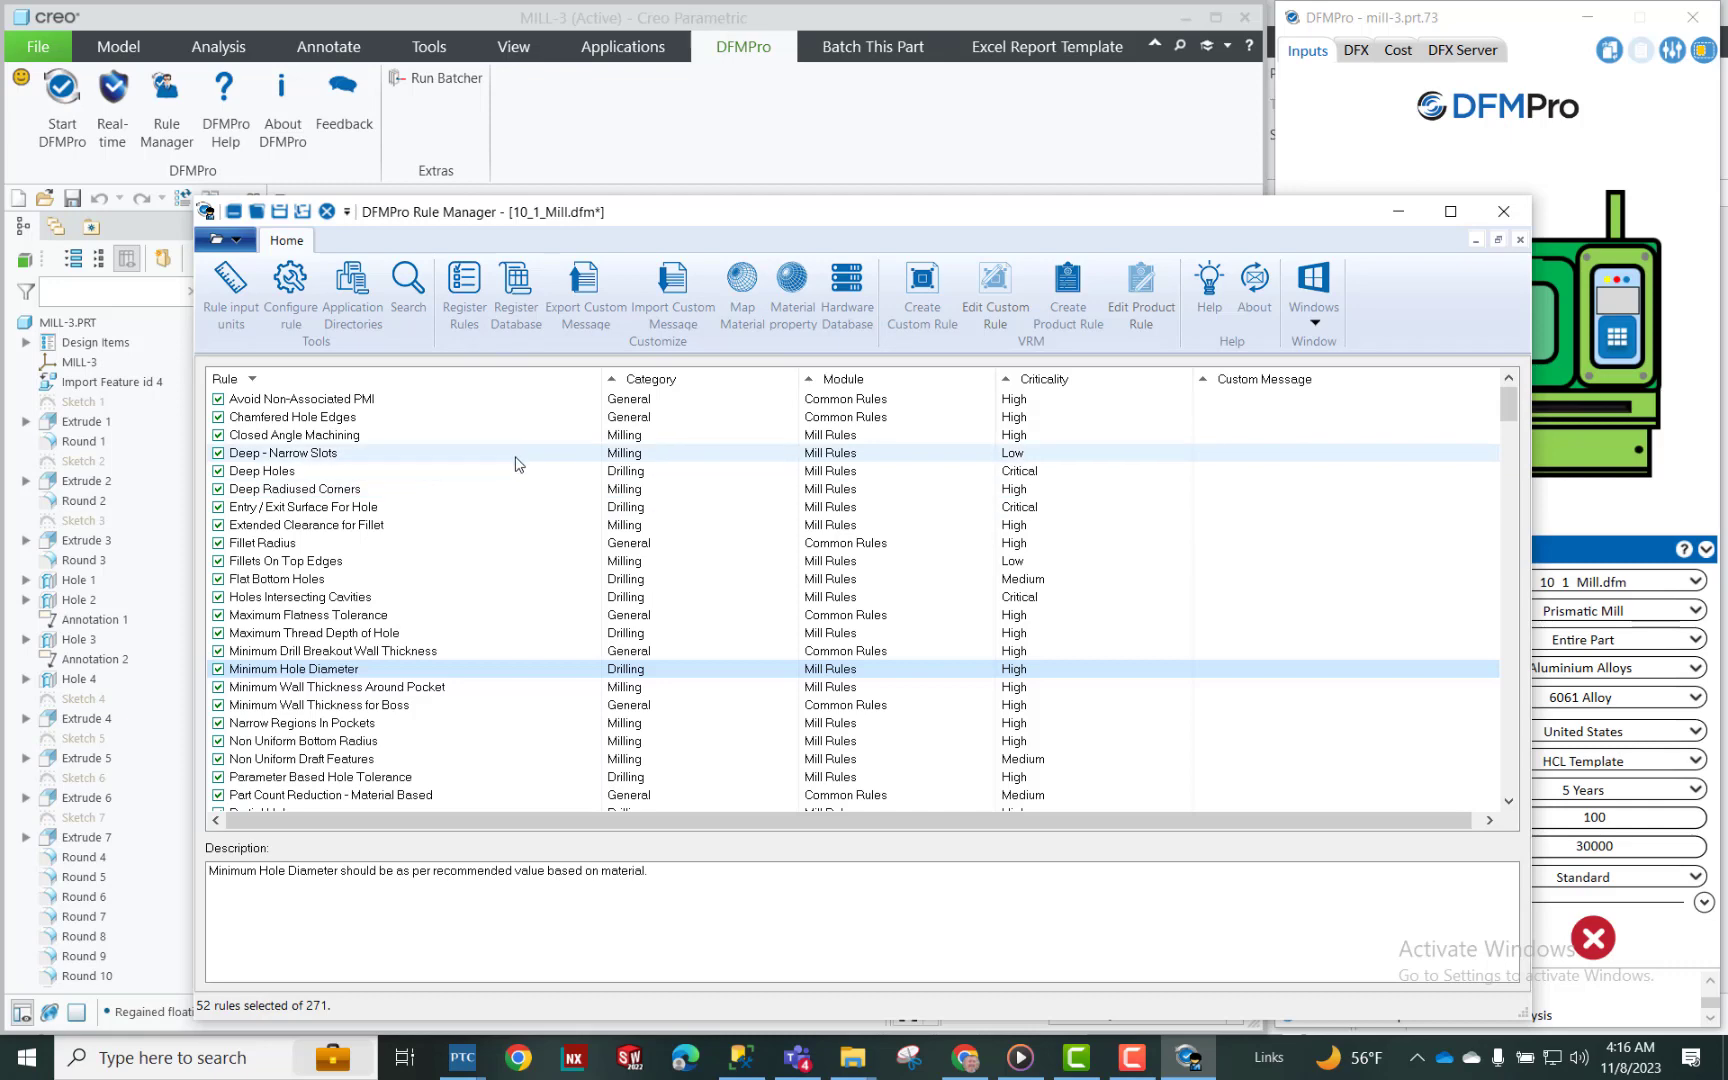
Sort the rules by category, review the enabled Drilling, General and Milling rules, and put the Rule Manager away
scroll(559, 575, "down", 5)
scroll(559, 575, "up", 5)
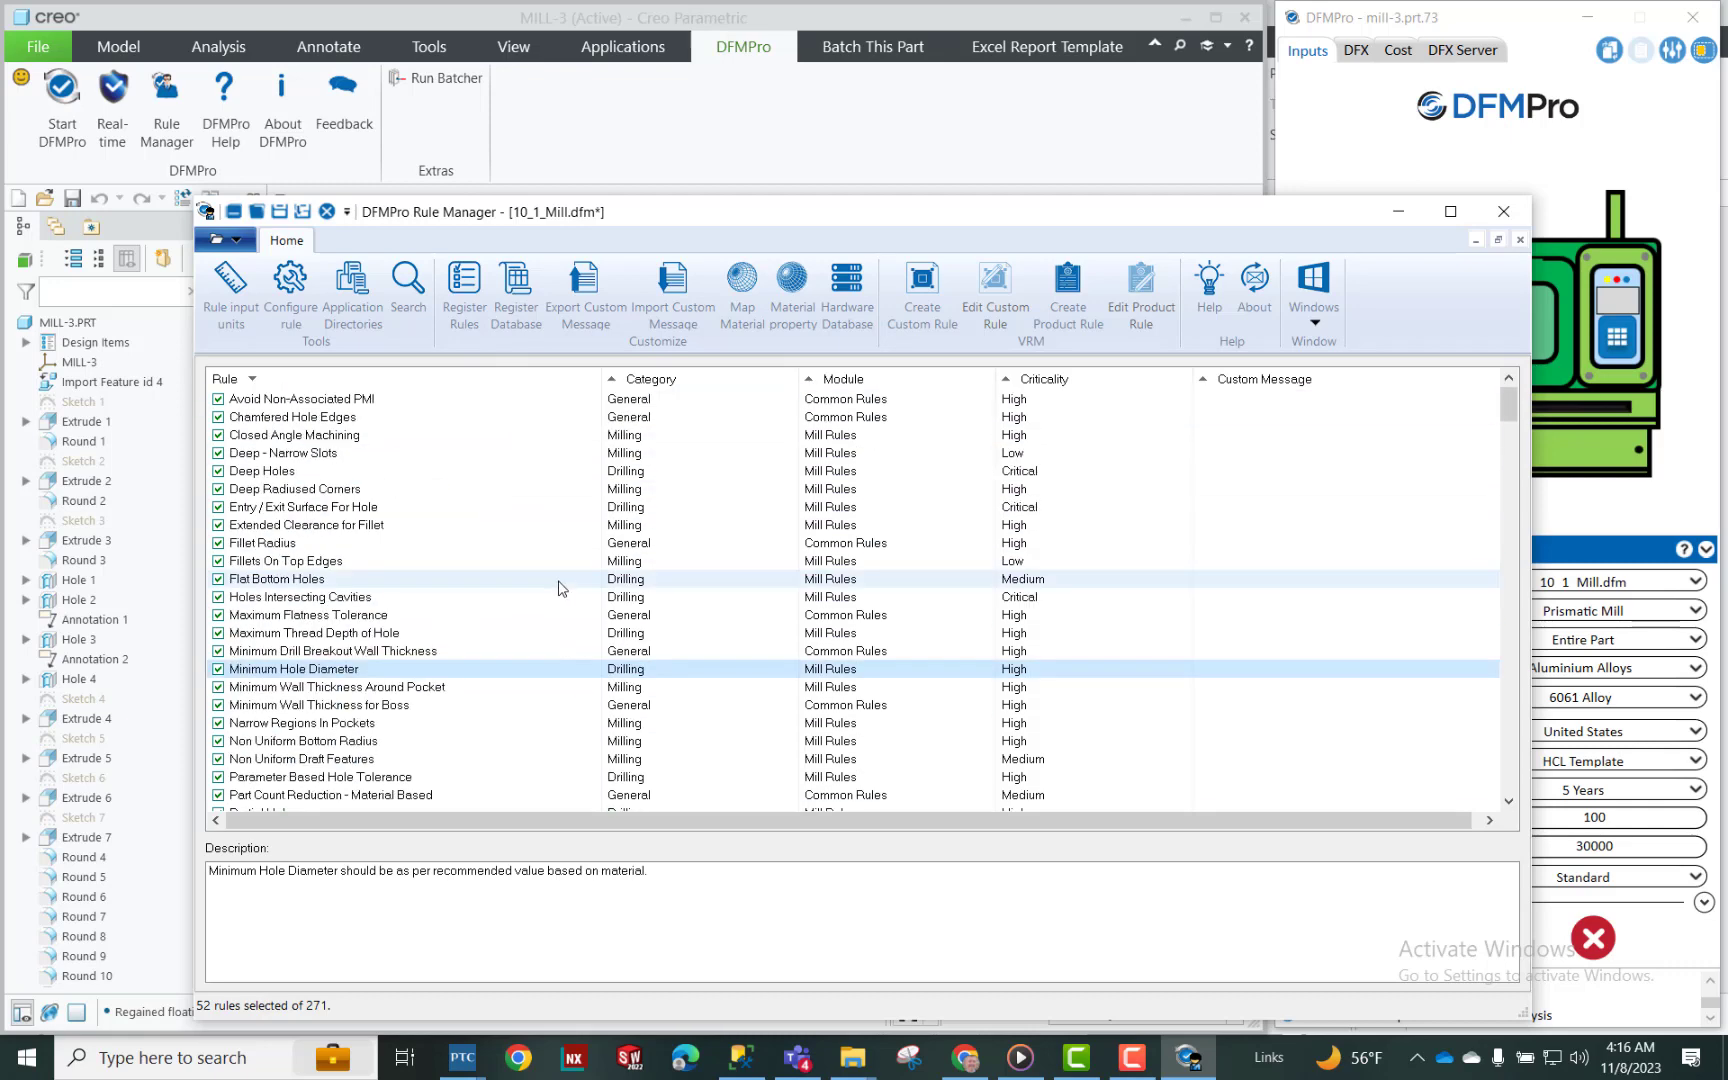
left_click(665, 381)
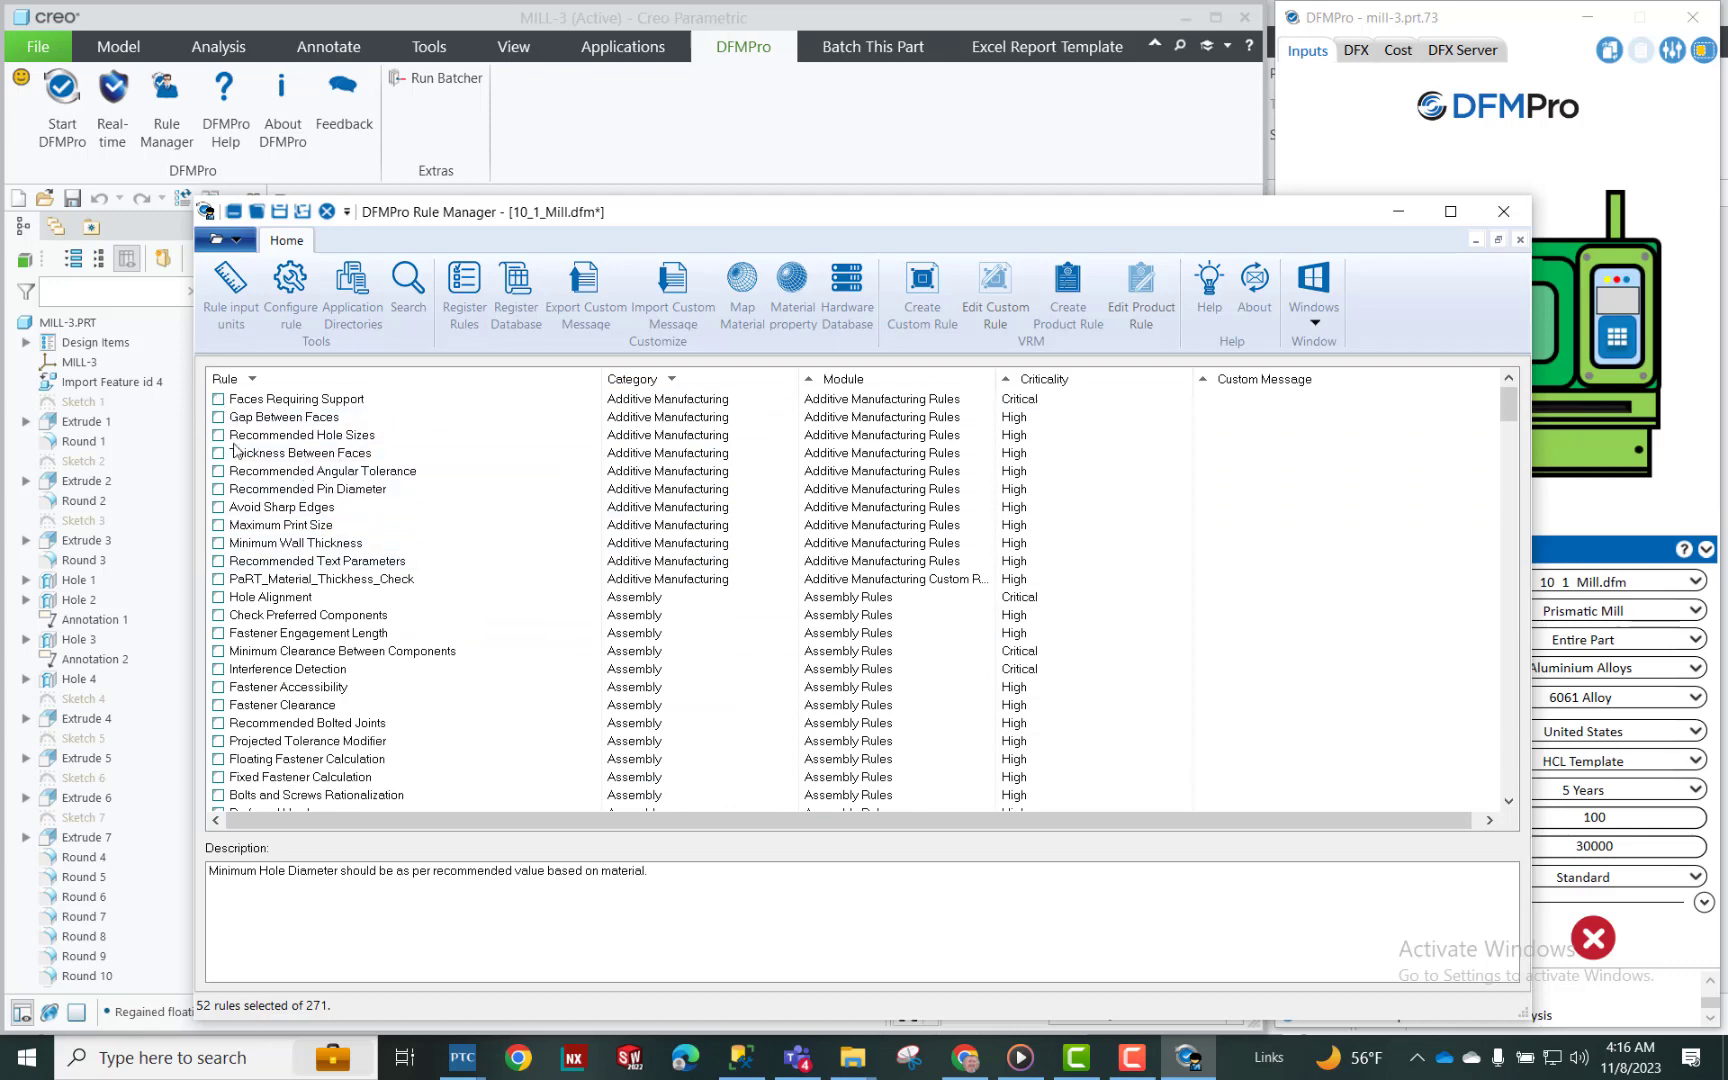
scroll(235, 450, "down", 13)
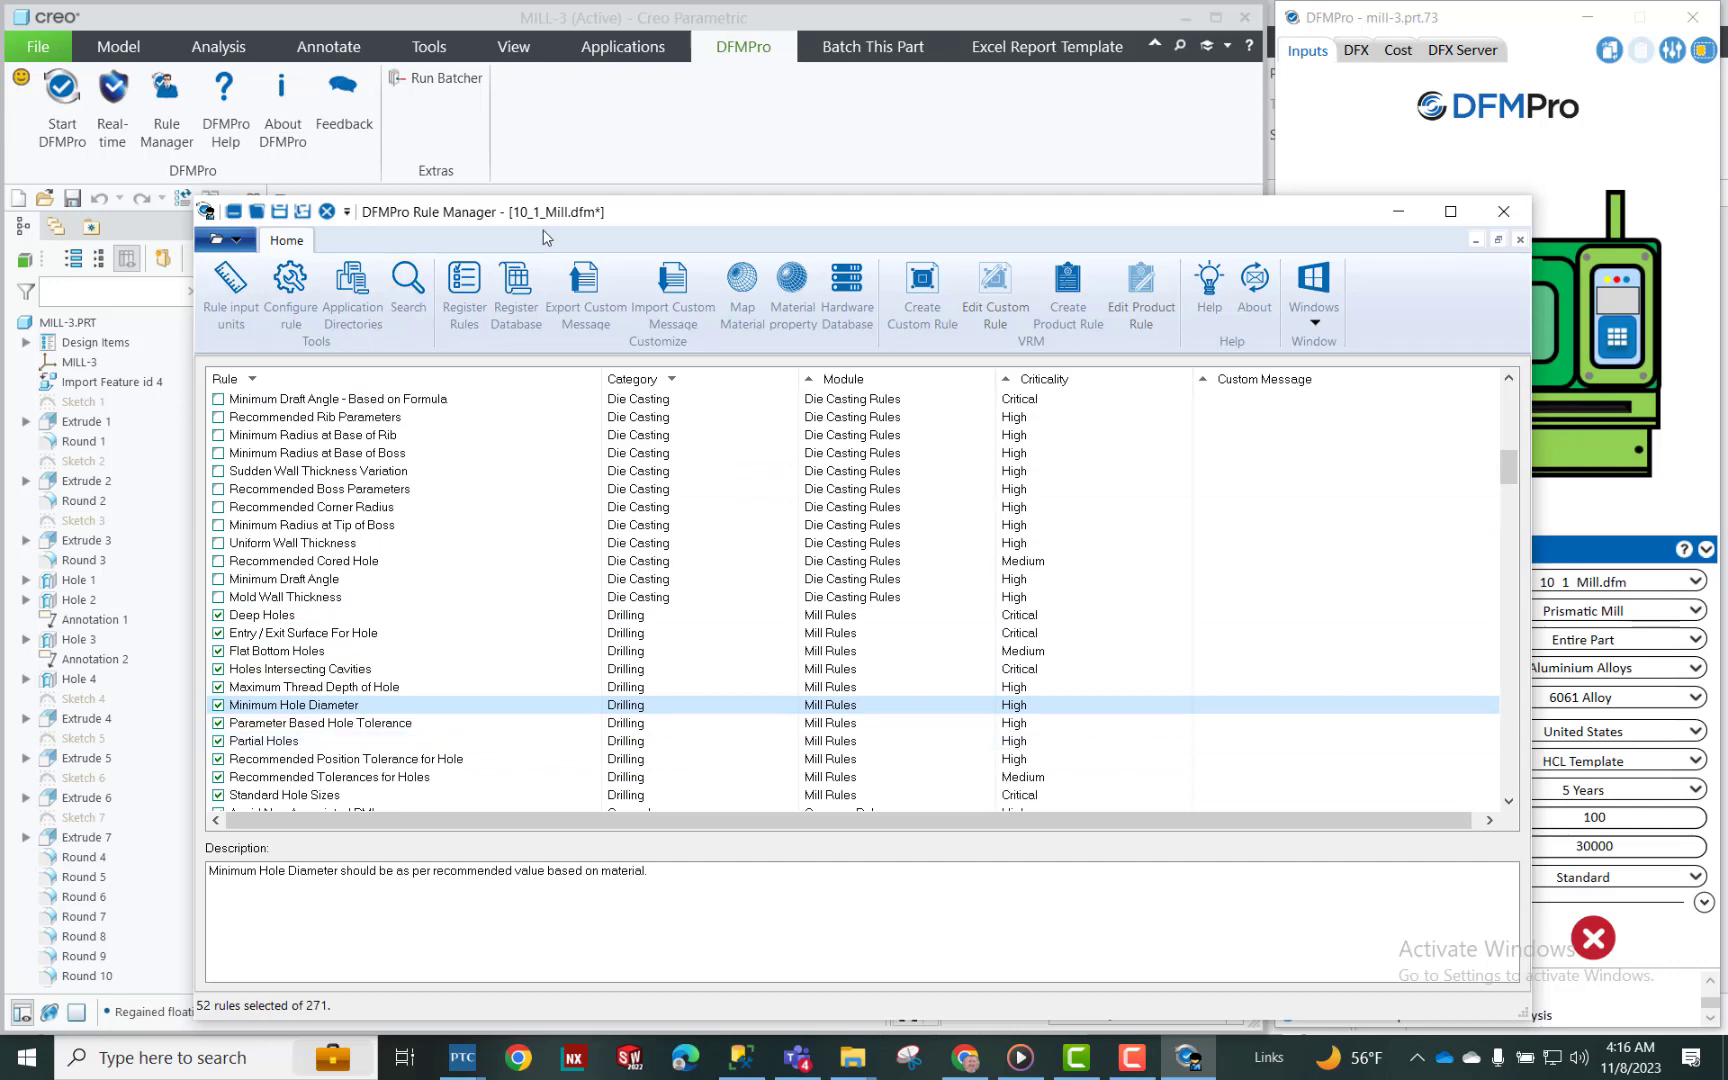
scroll(695, 662, "down", 3)
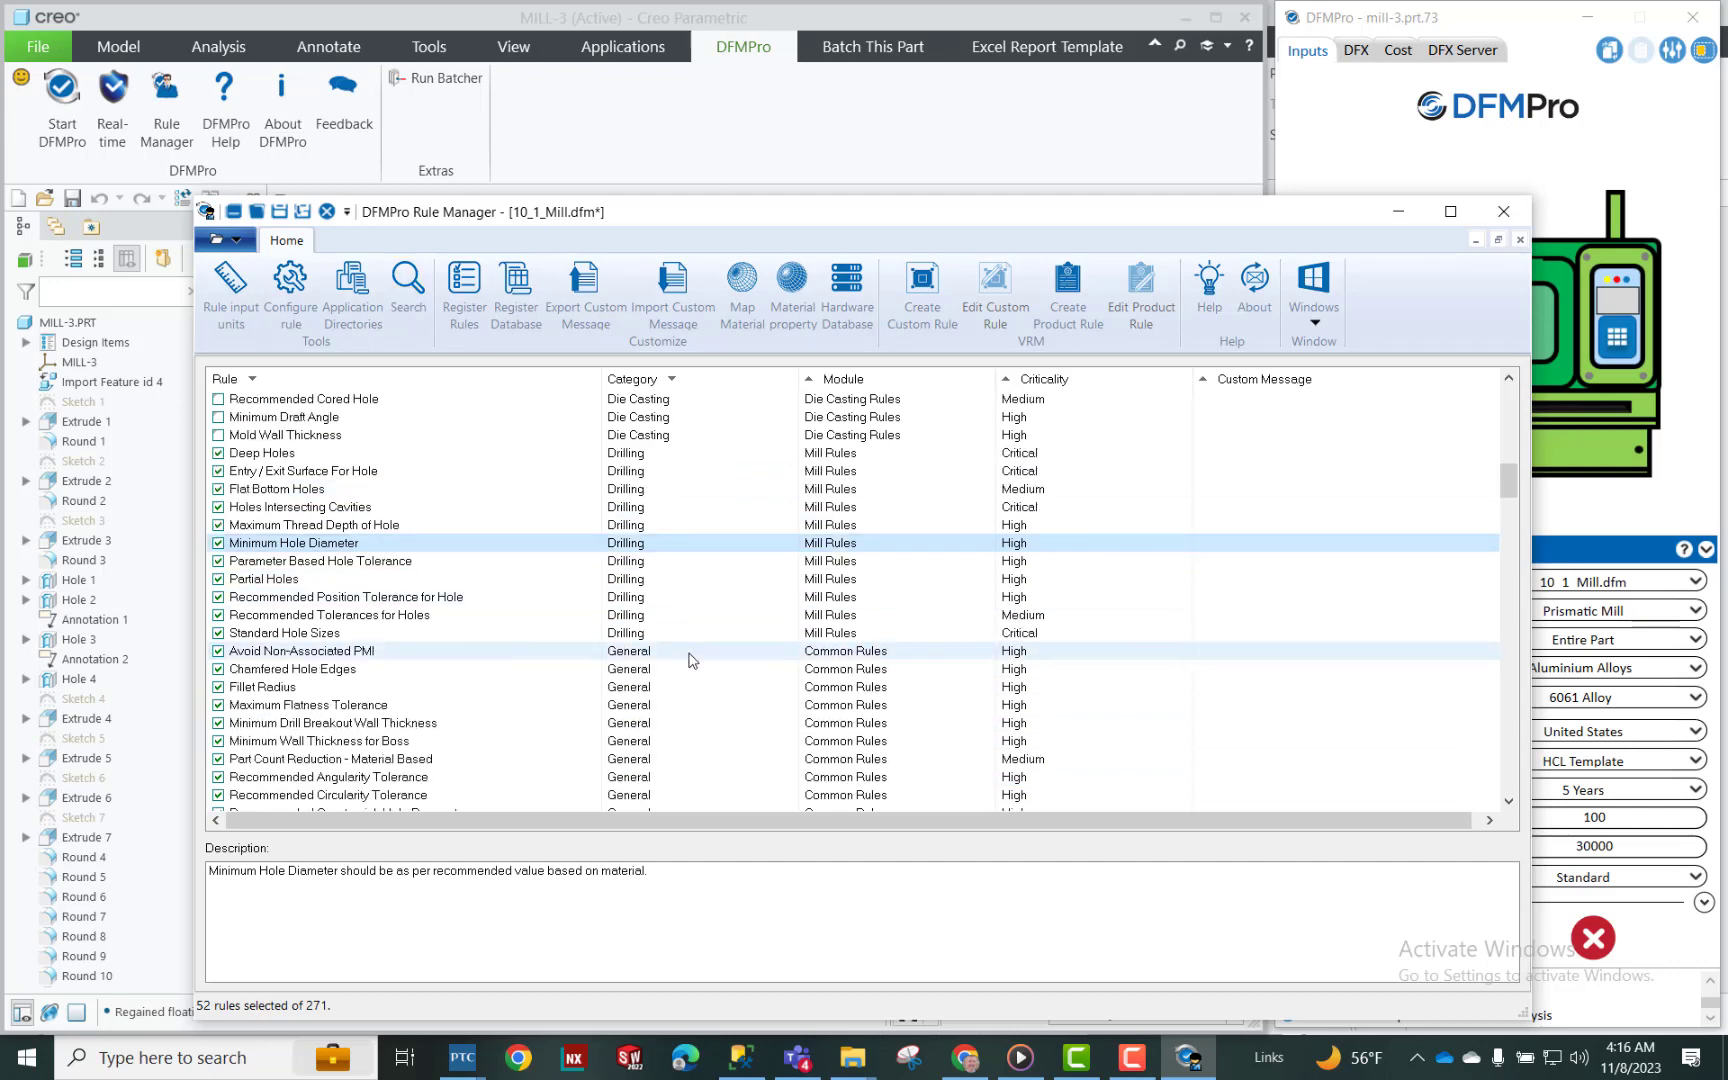
scroll(690, 665, "down", 1)
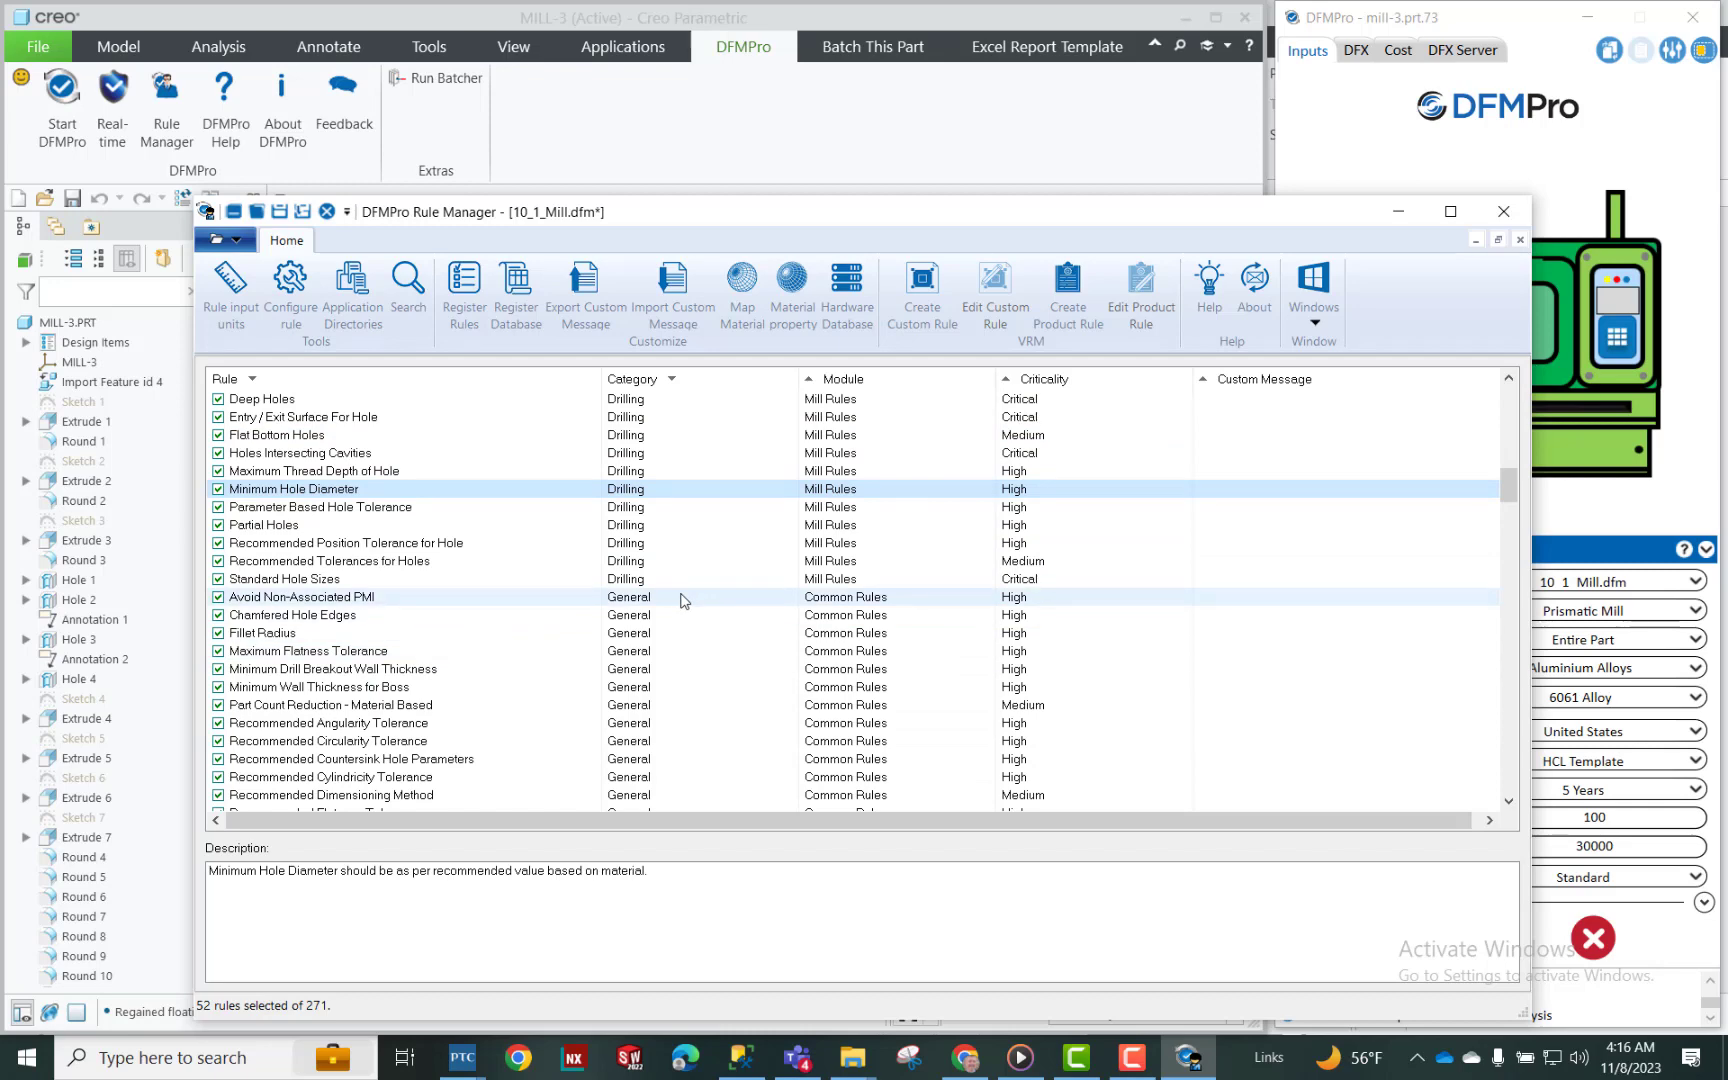
scroll(706, 580, "down", 7)
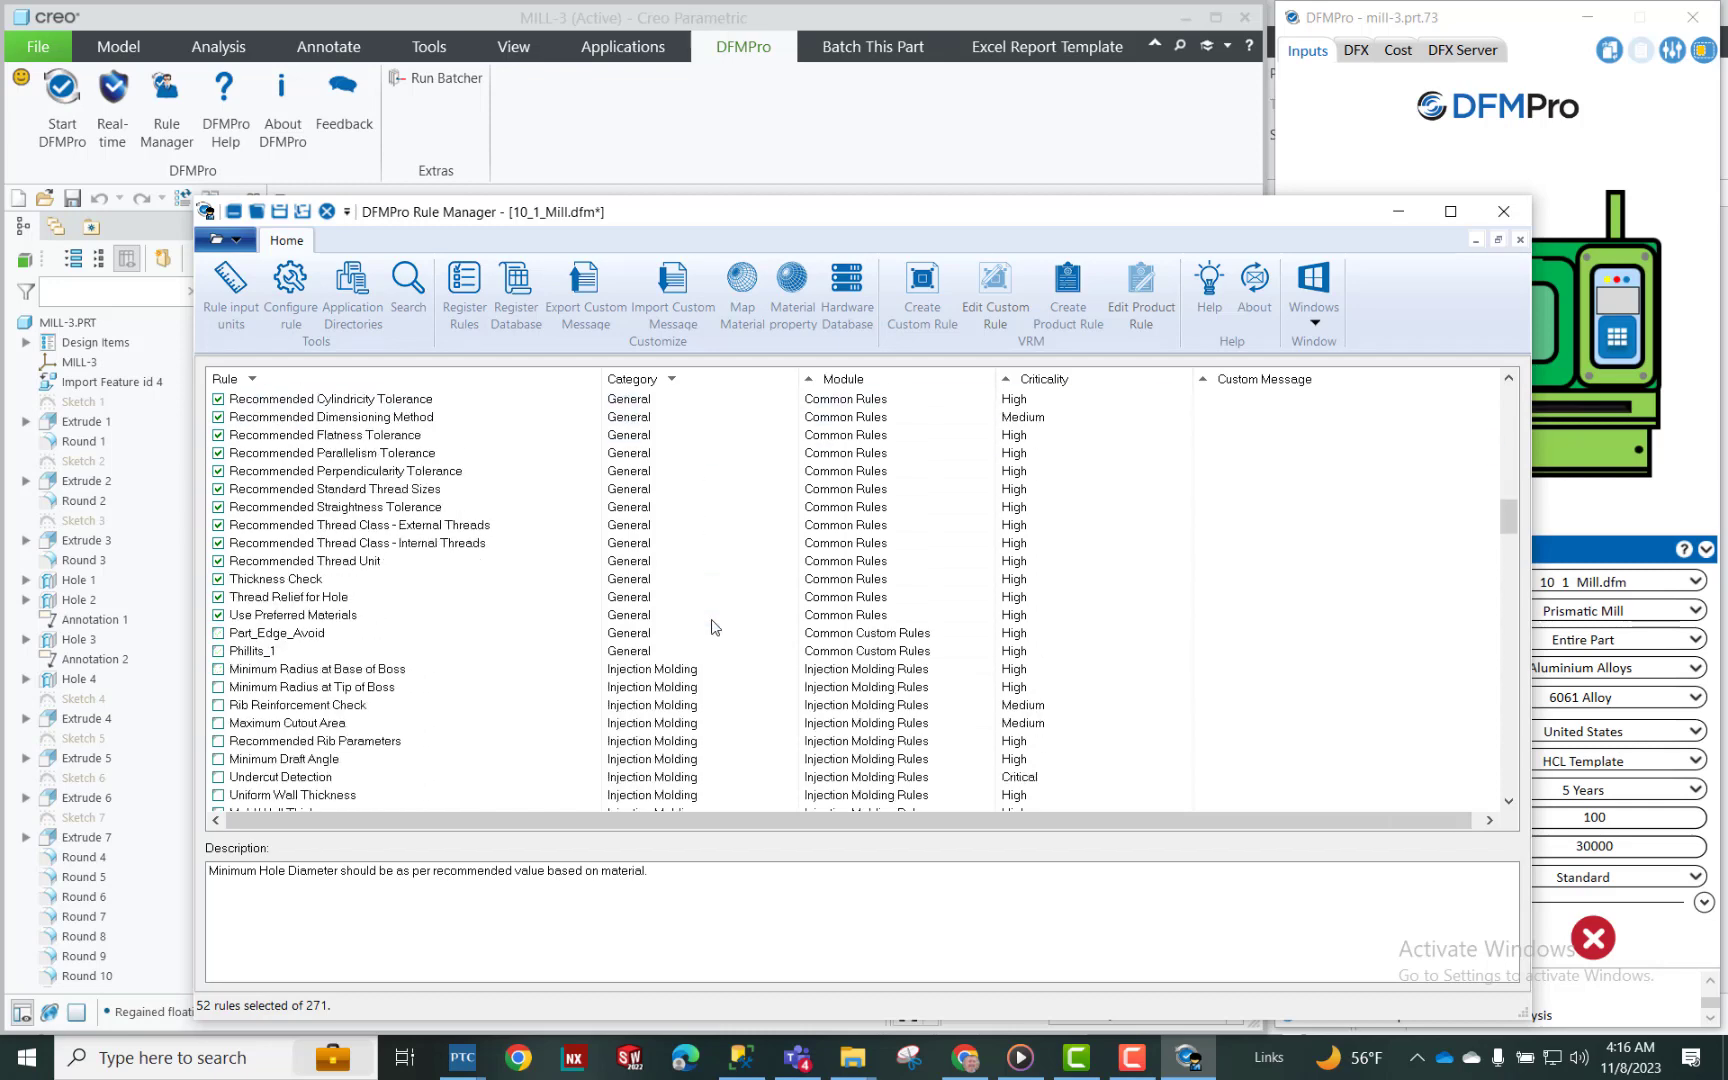
scroll(715, 630, "down", 15)
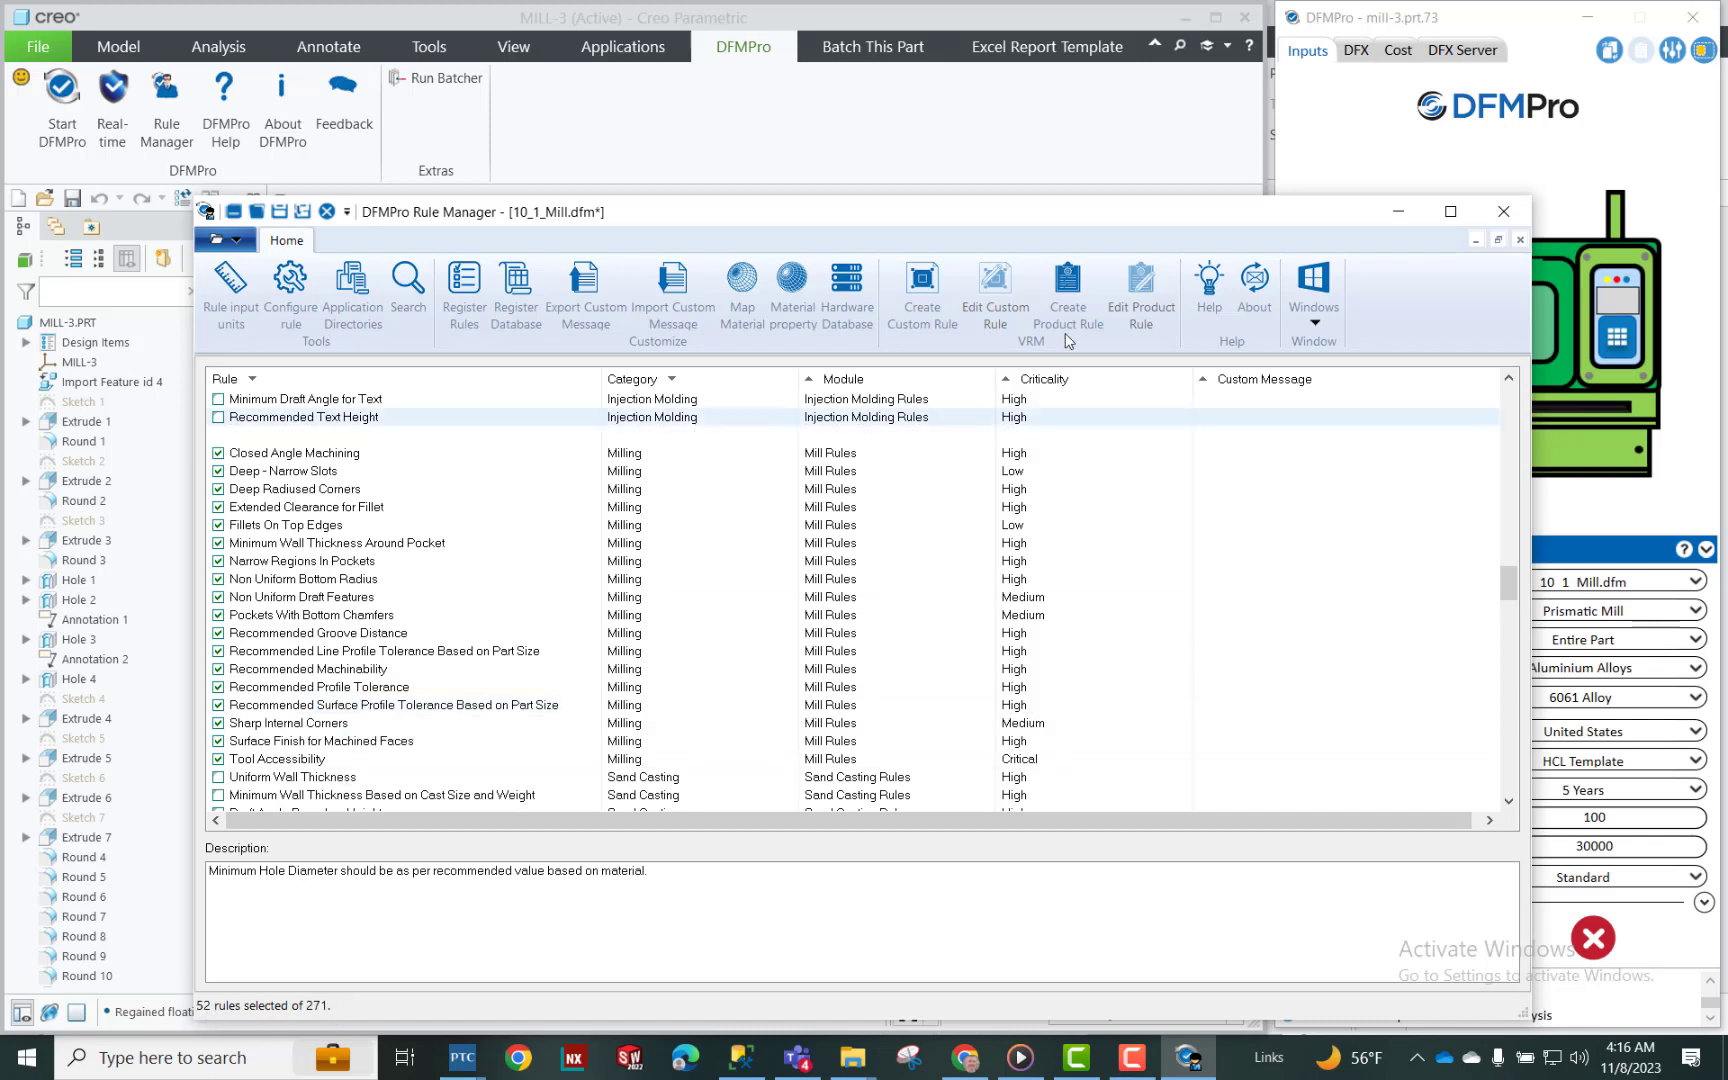
left_click(1392, 211)
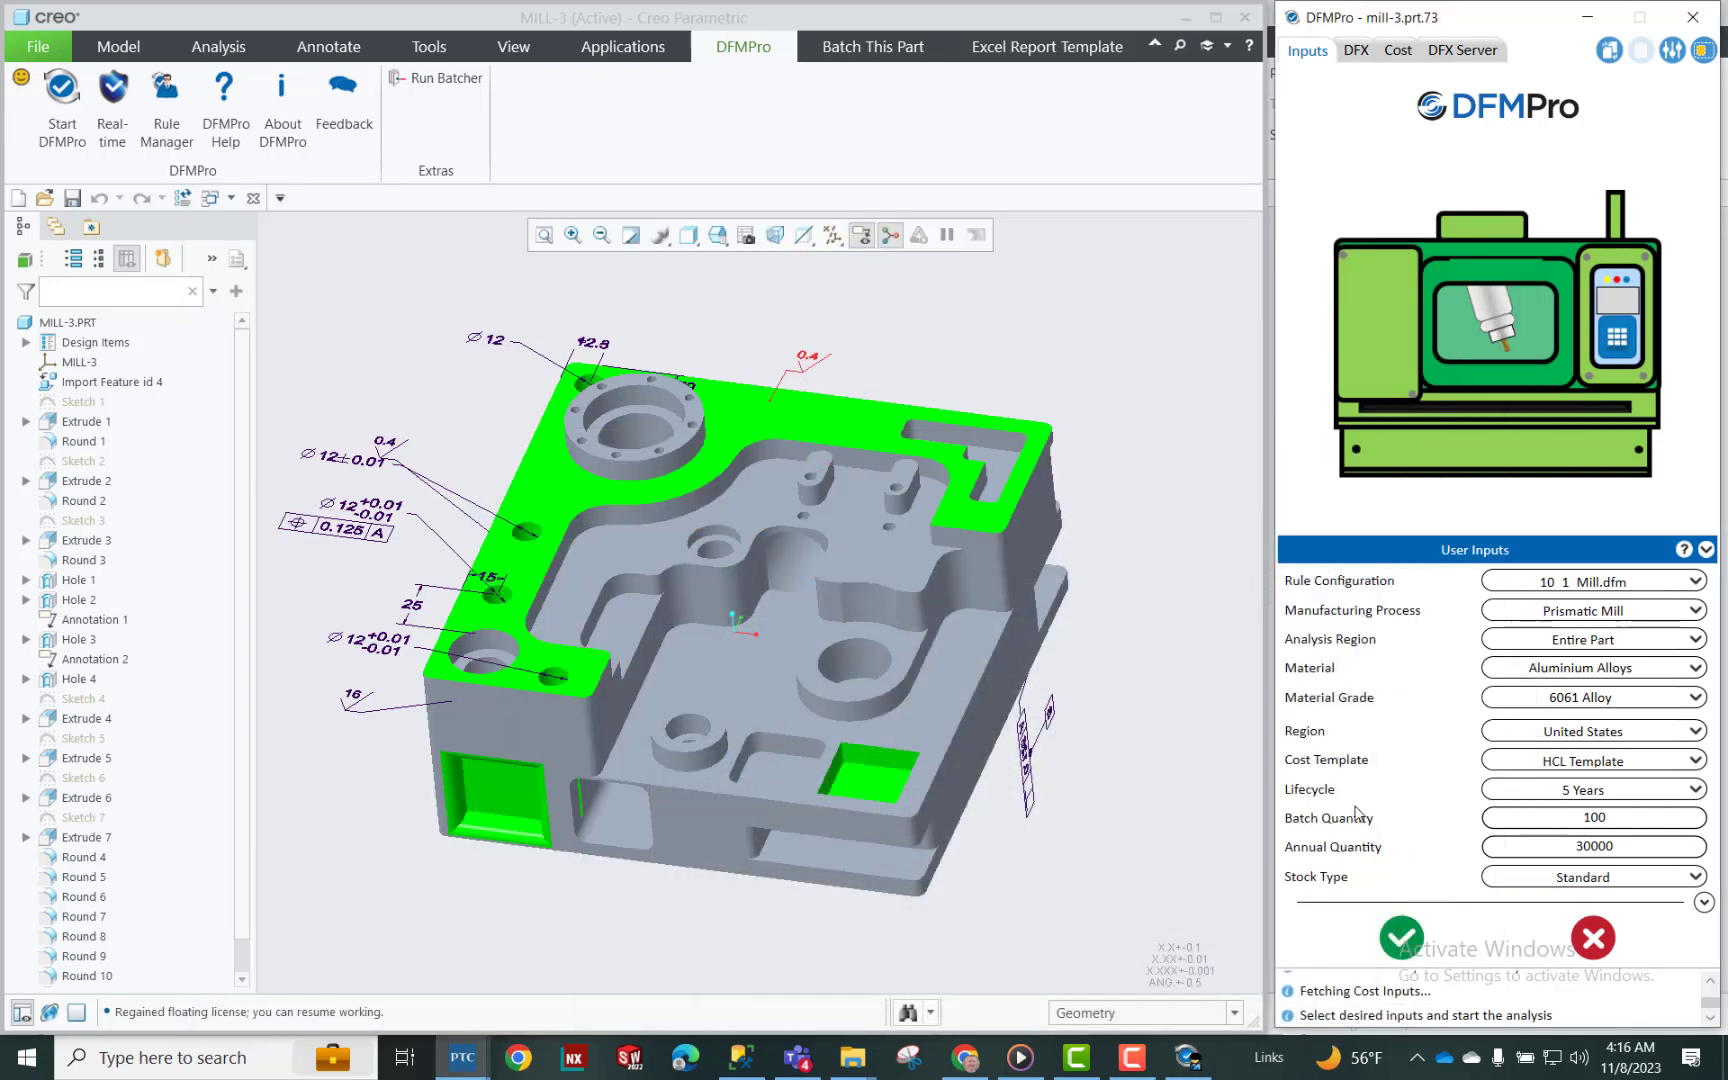
Run the analysis with automatic stock shape, using the flat floor face around the circular bosses as the stock direction
left_click(1400, 940)
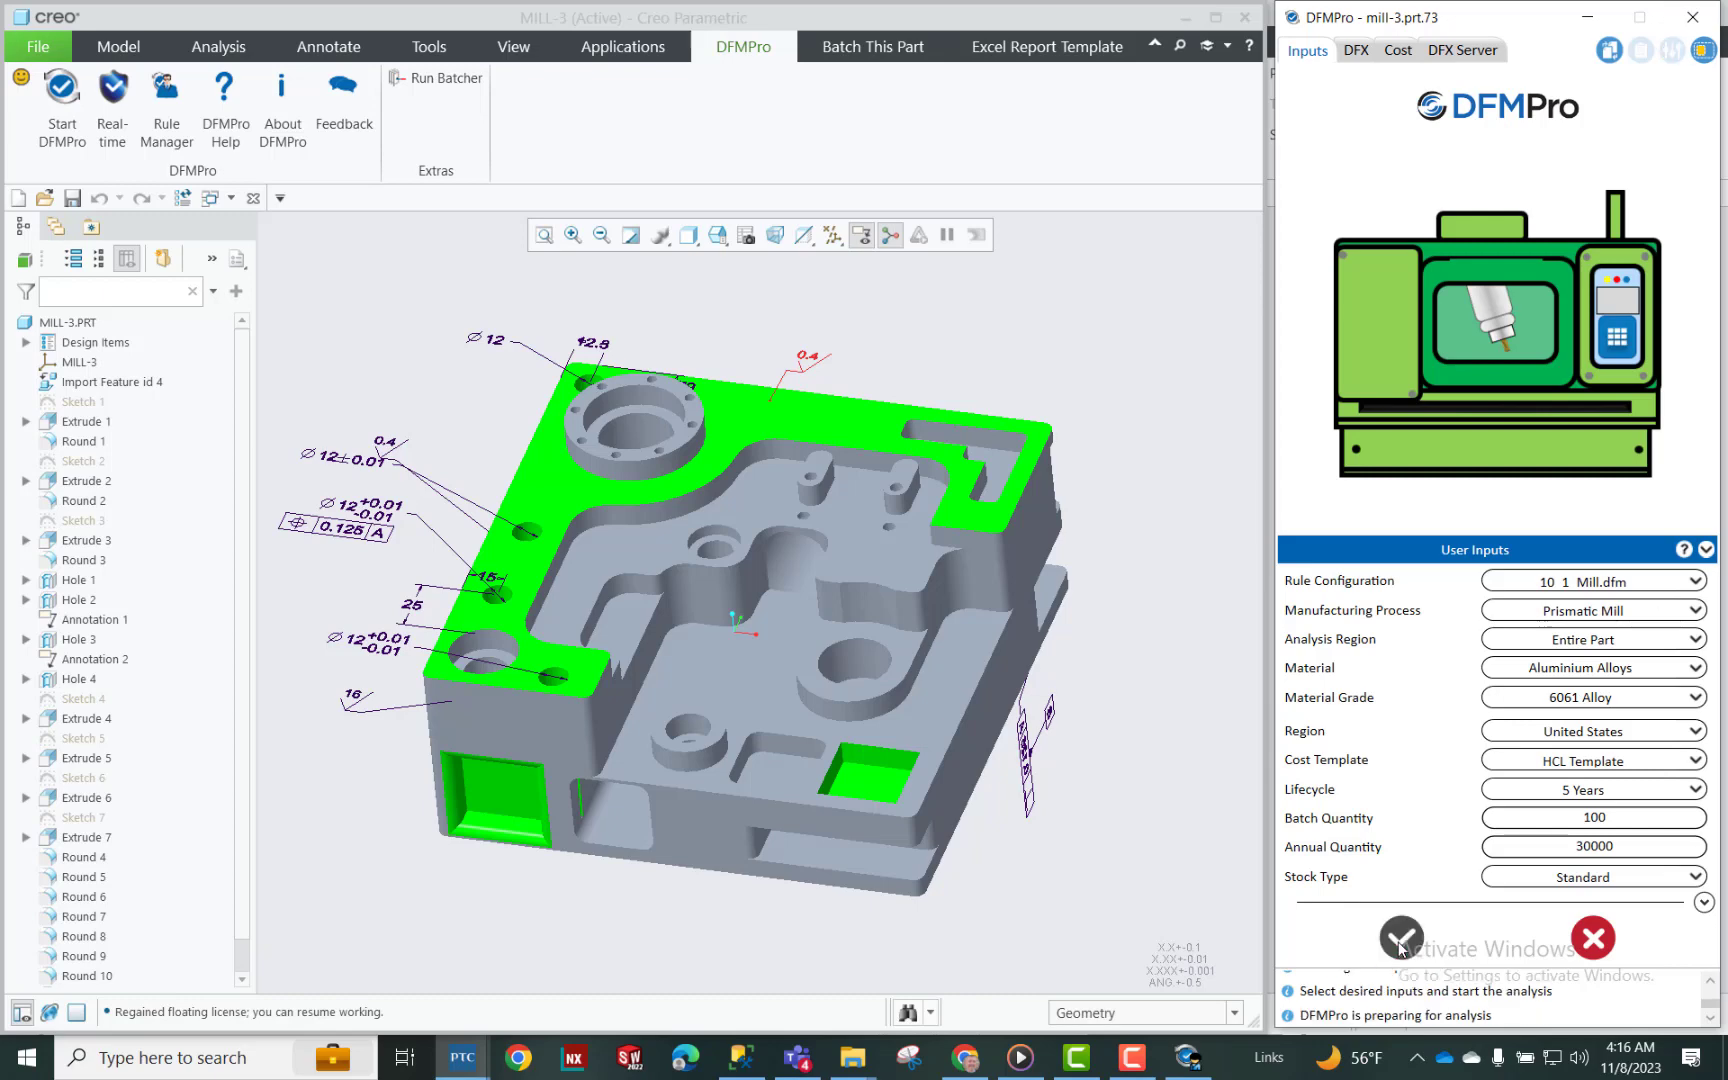
left_click(1672, 843)
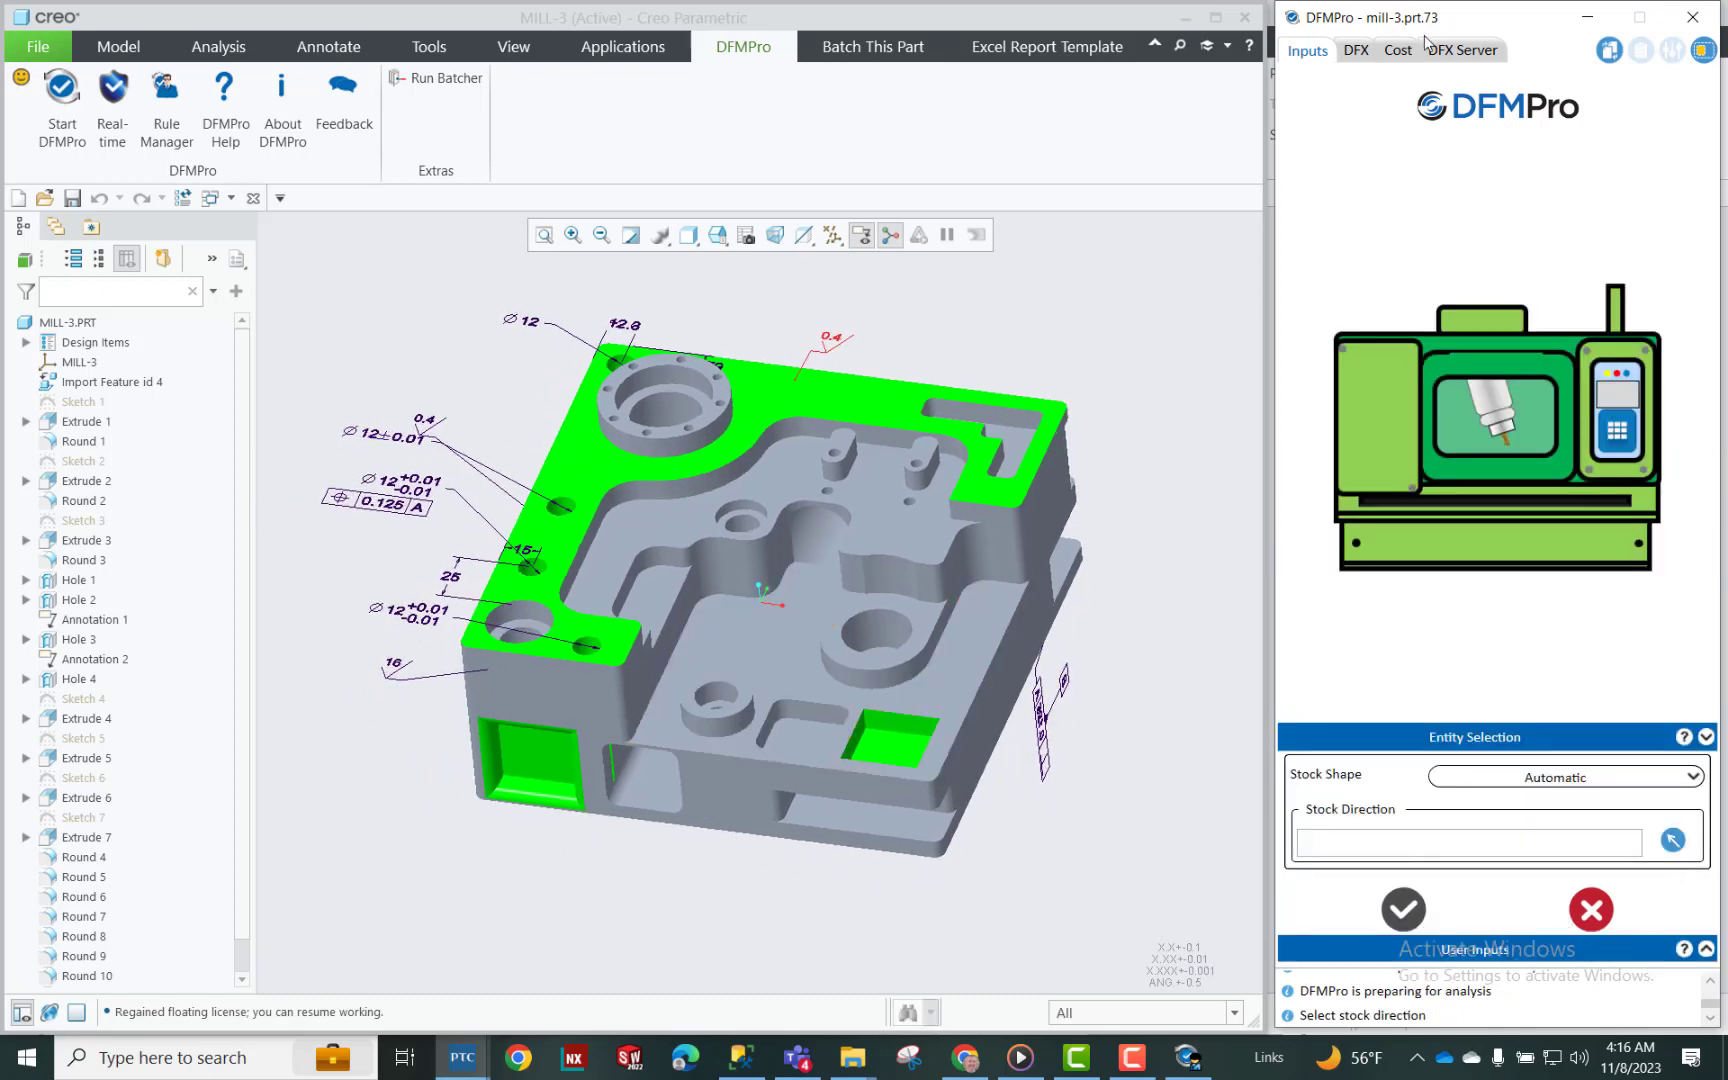
left_click(742, 656)
left_click(743, 656)
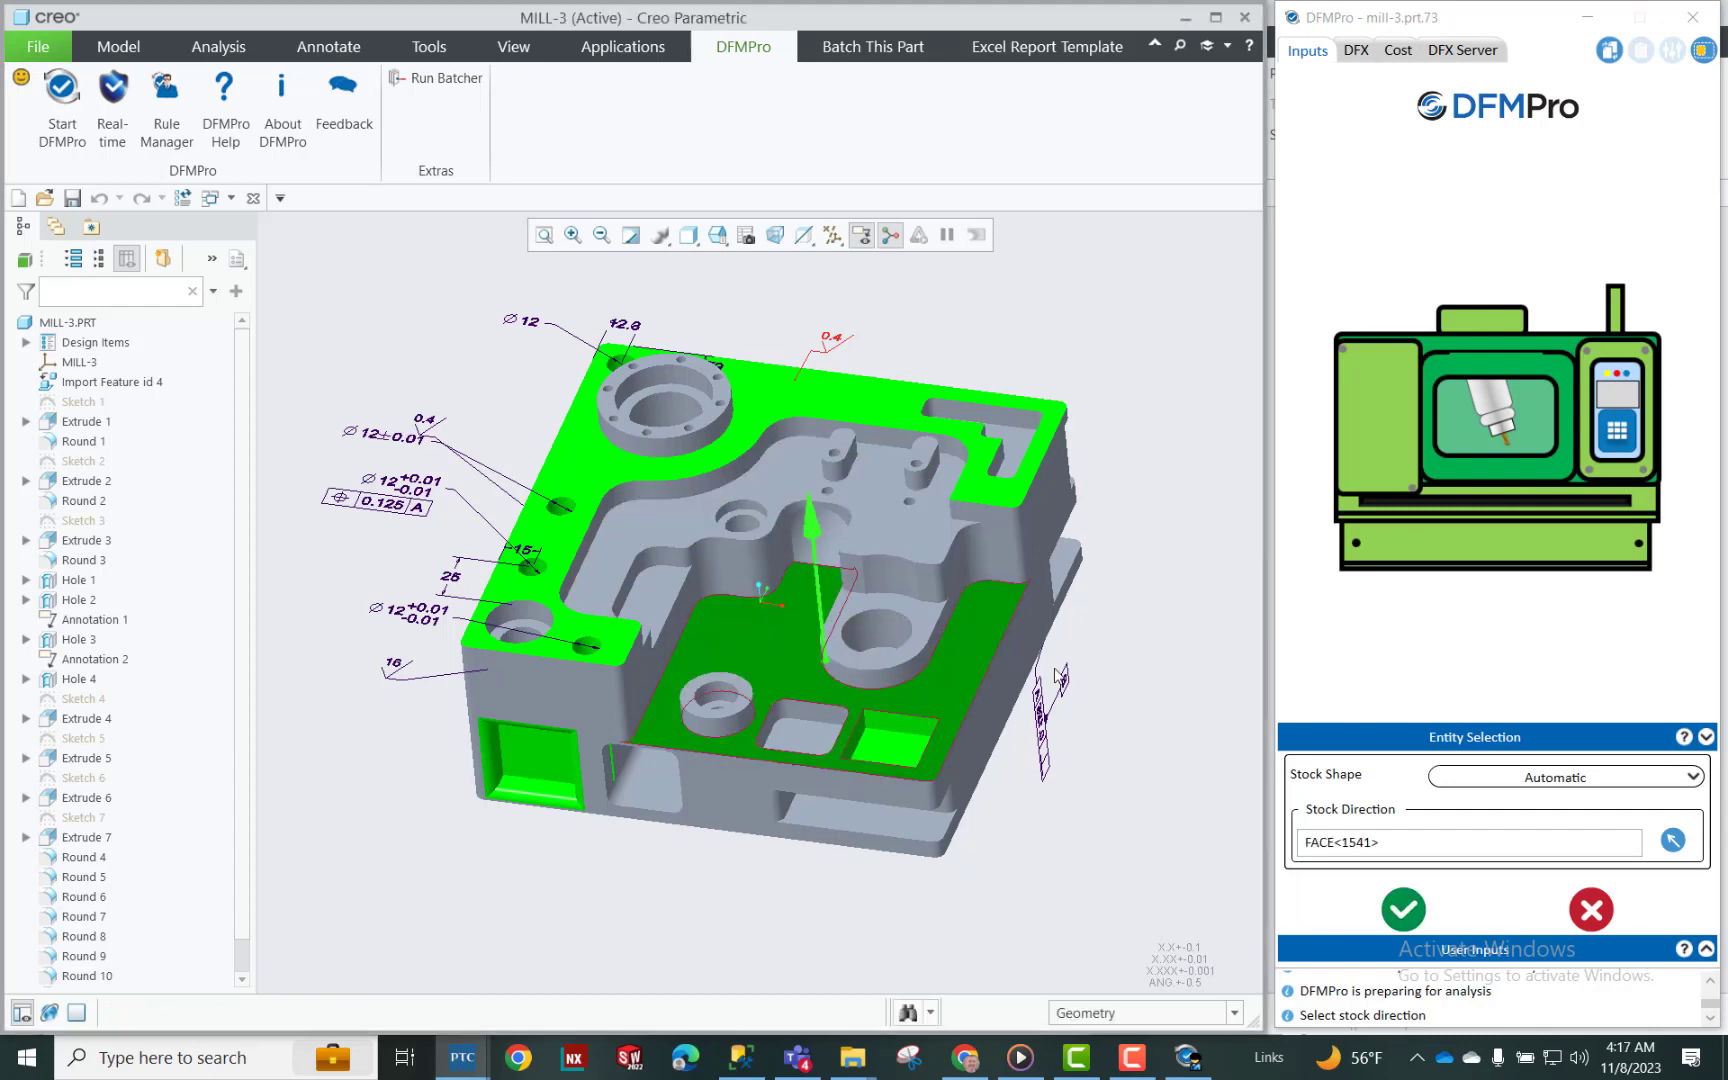
left_click(1404, 910)
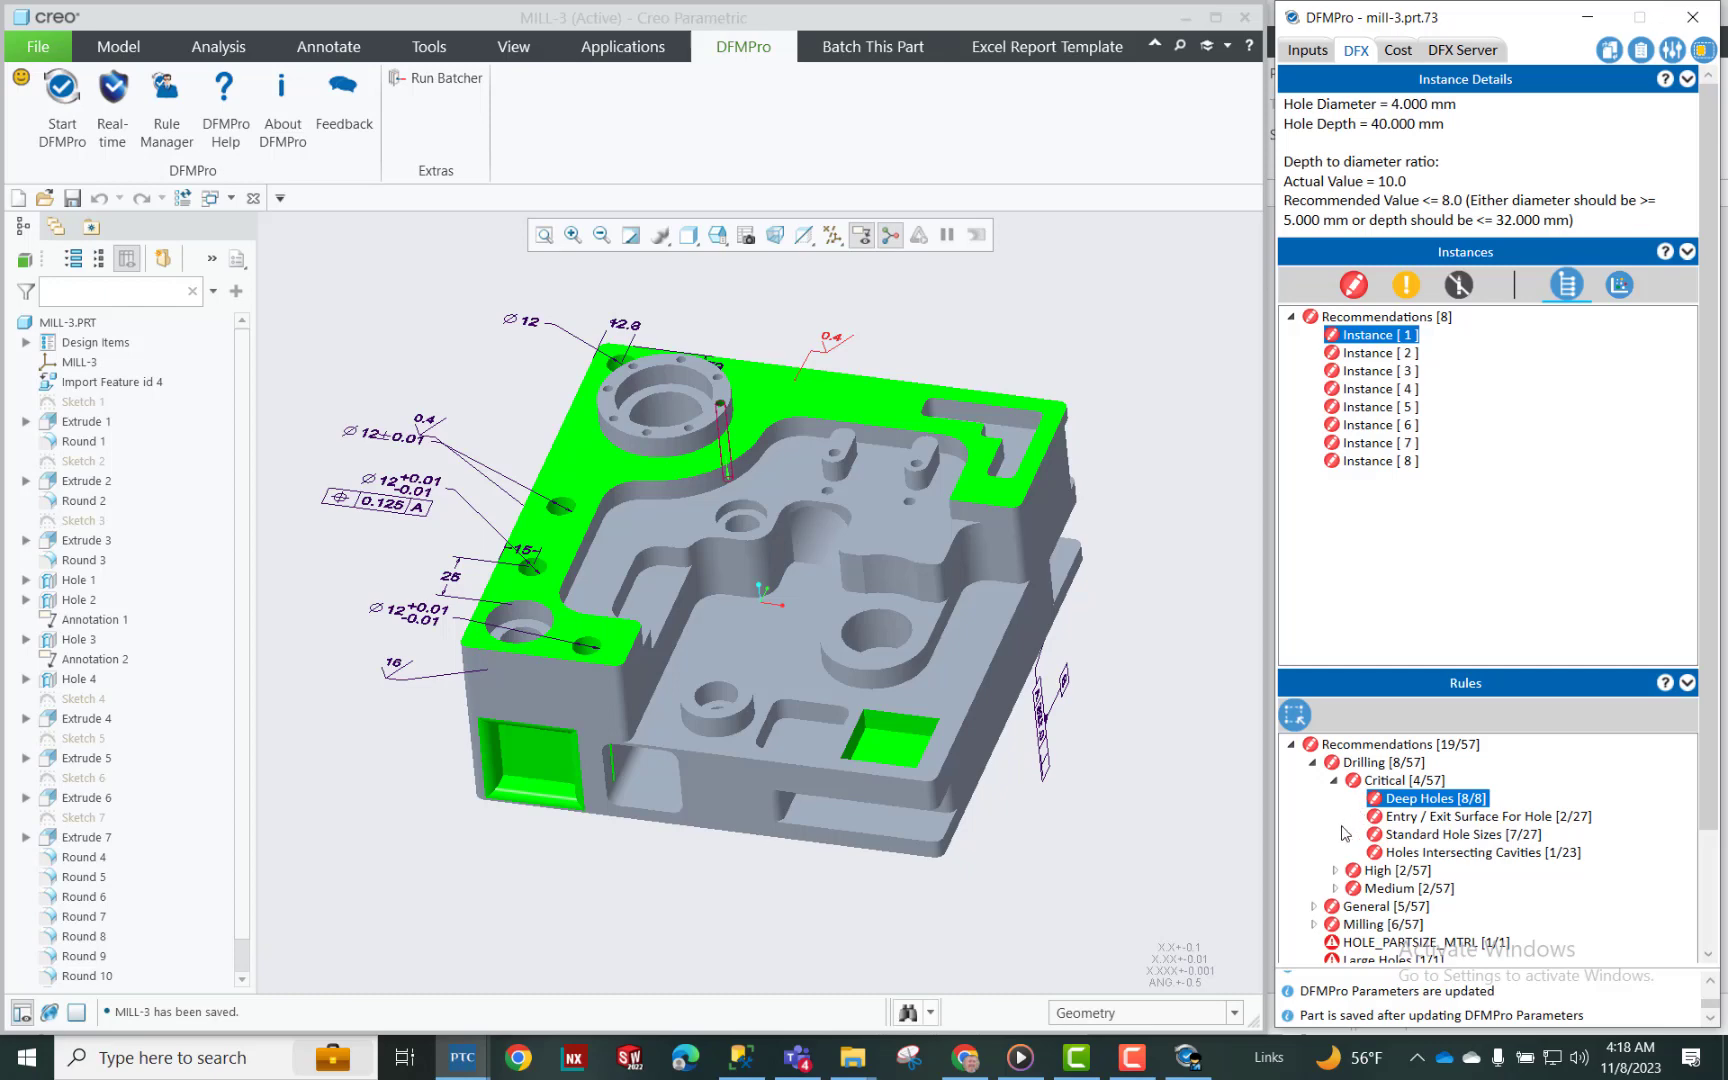
Expand the remaining criticality groups under the Drilling, General and Milling recommendations to list their failed rules
left_click(1335, 870)
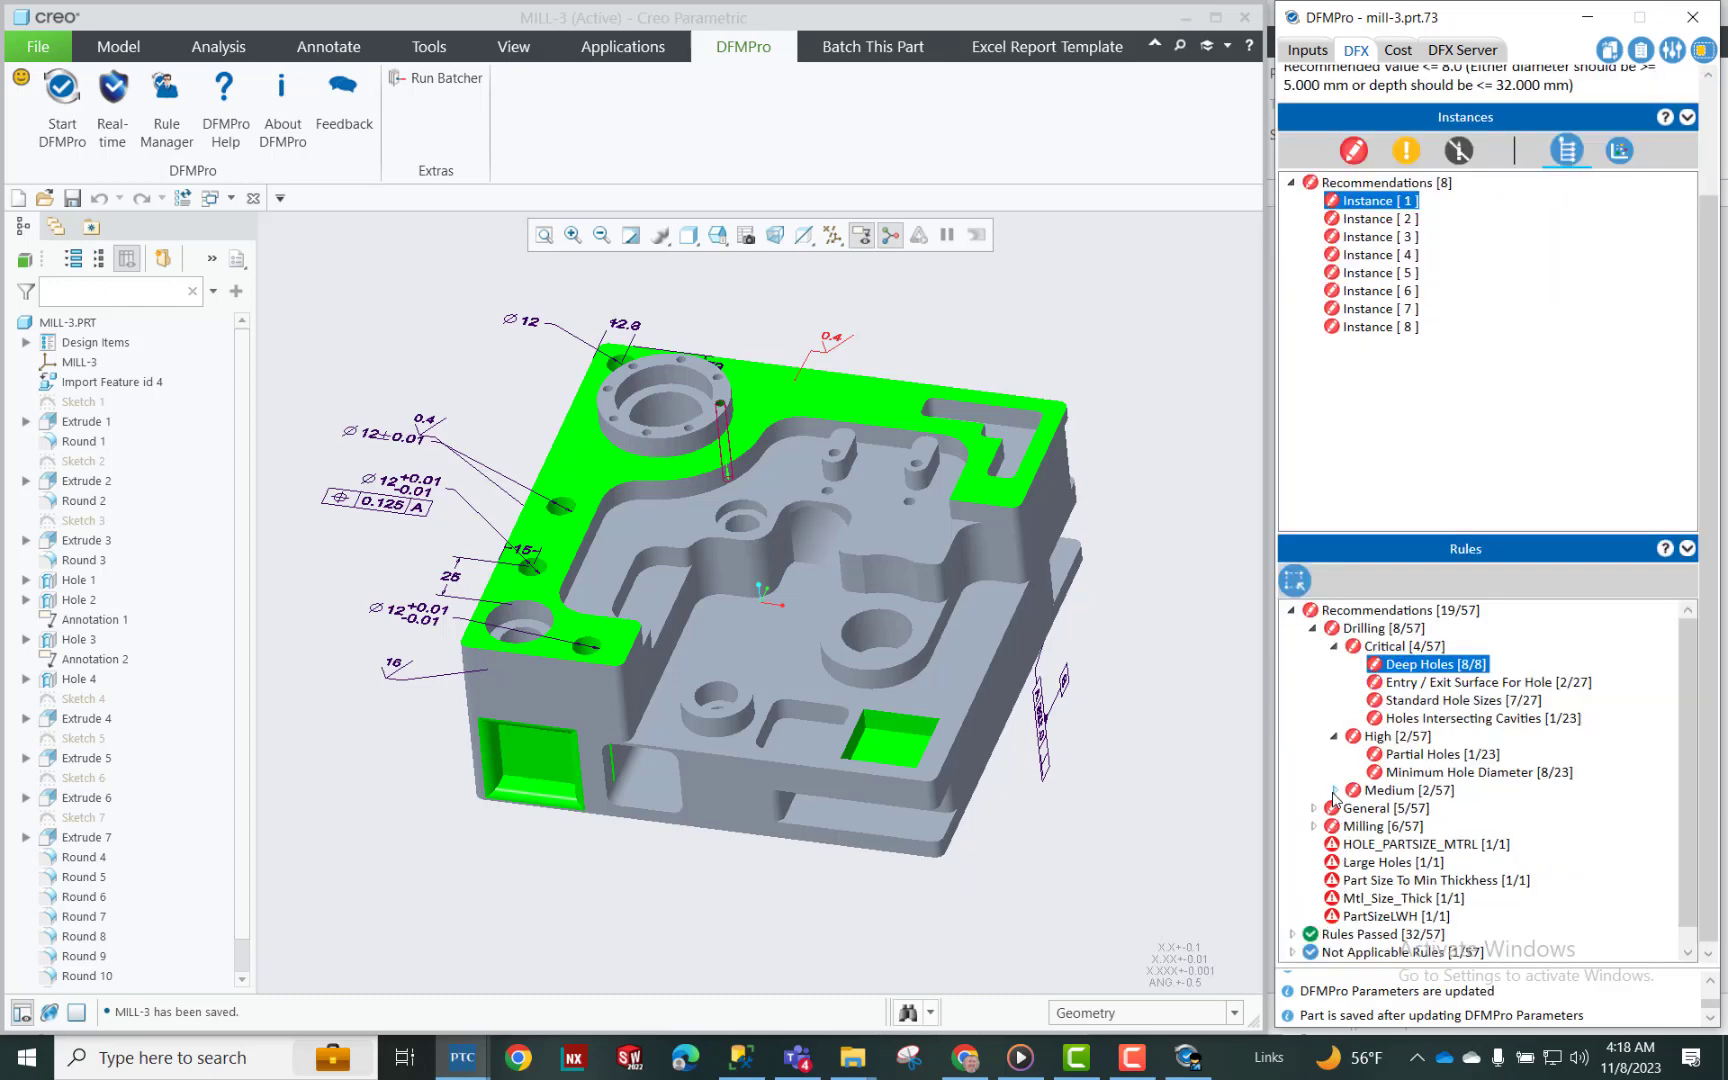
left_click(1335, 790)
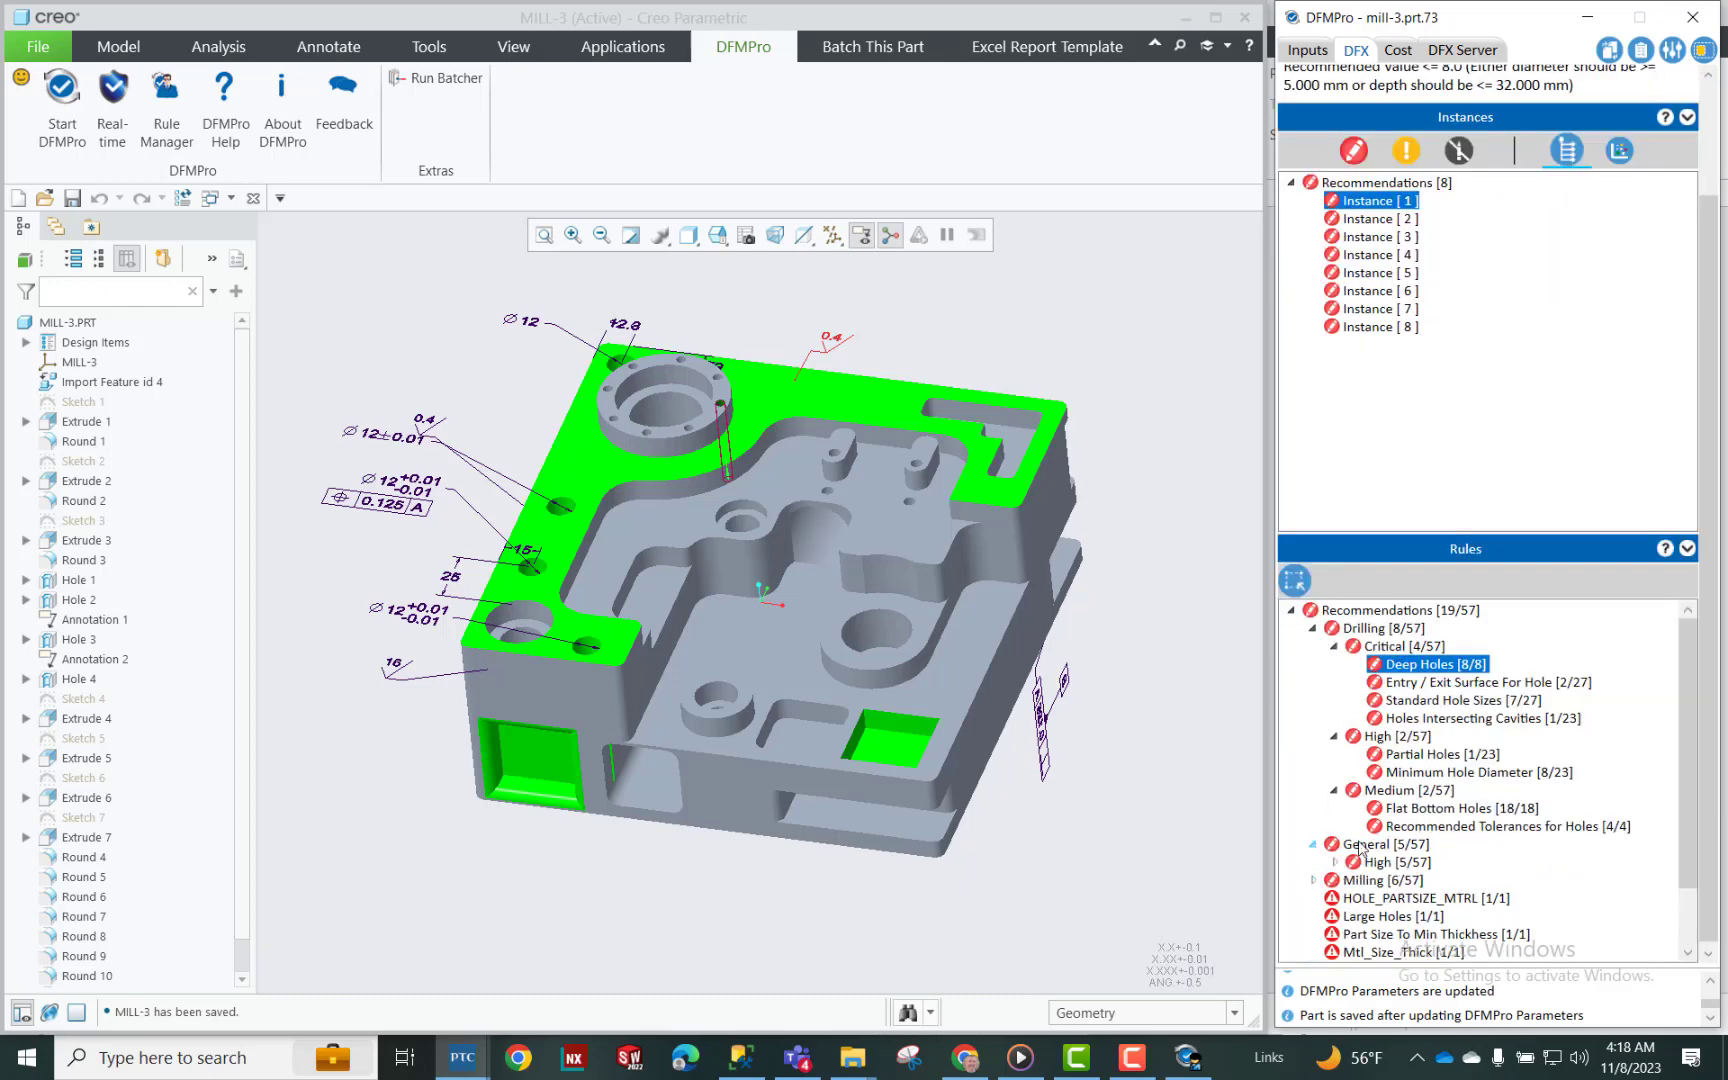
left_click(1314, 845)
left_click(1335, 786)
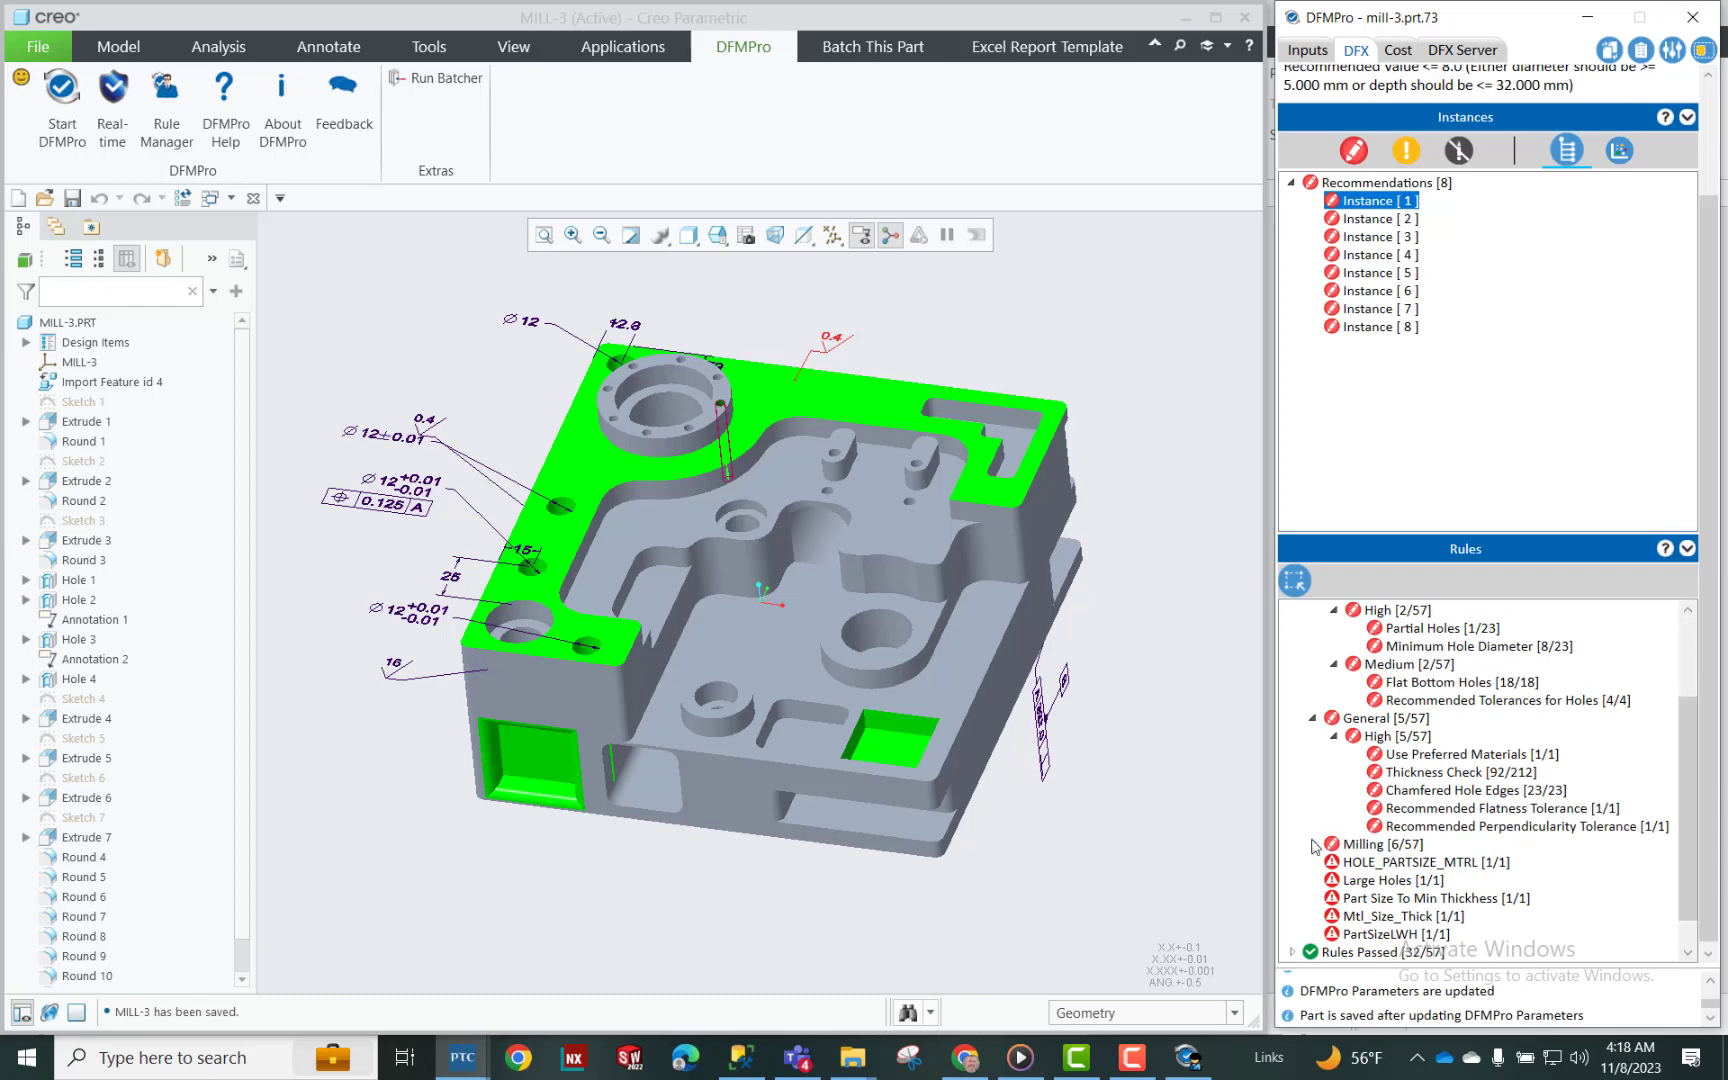
left_click(1314, 844)
left_click(1335, 772)
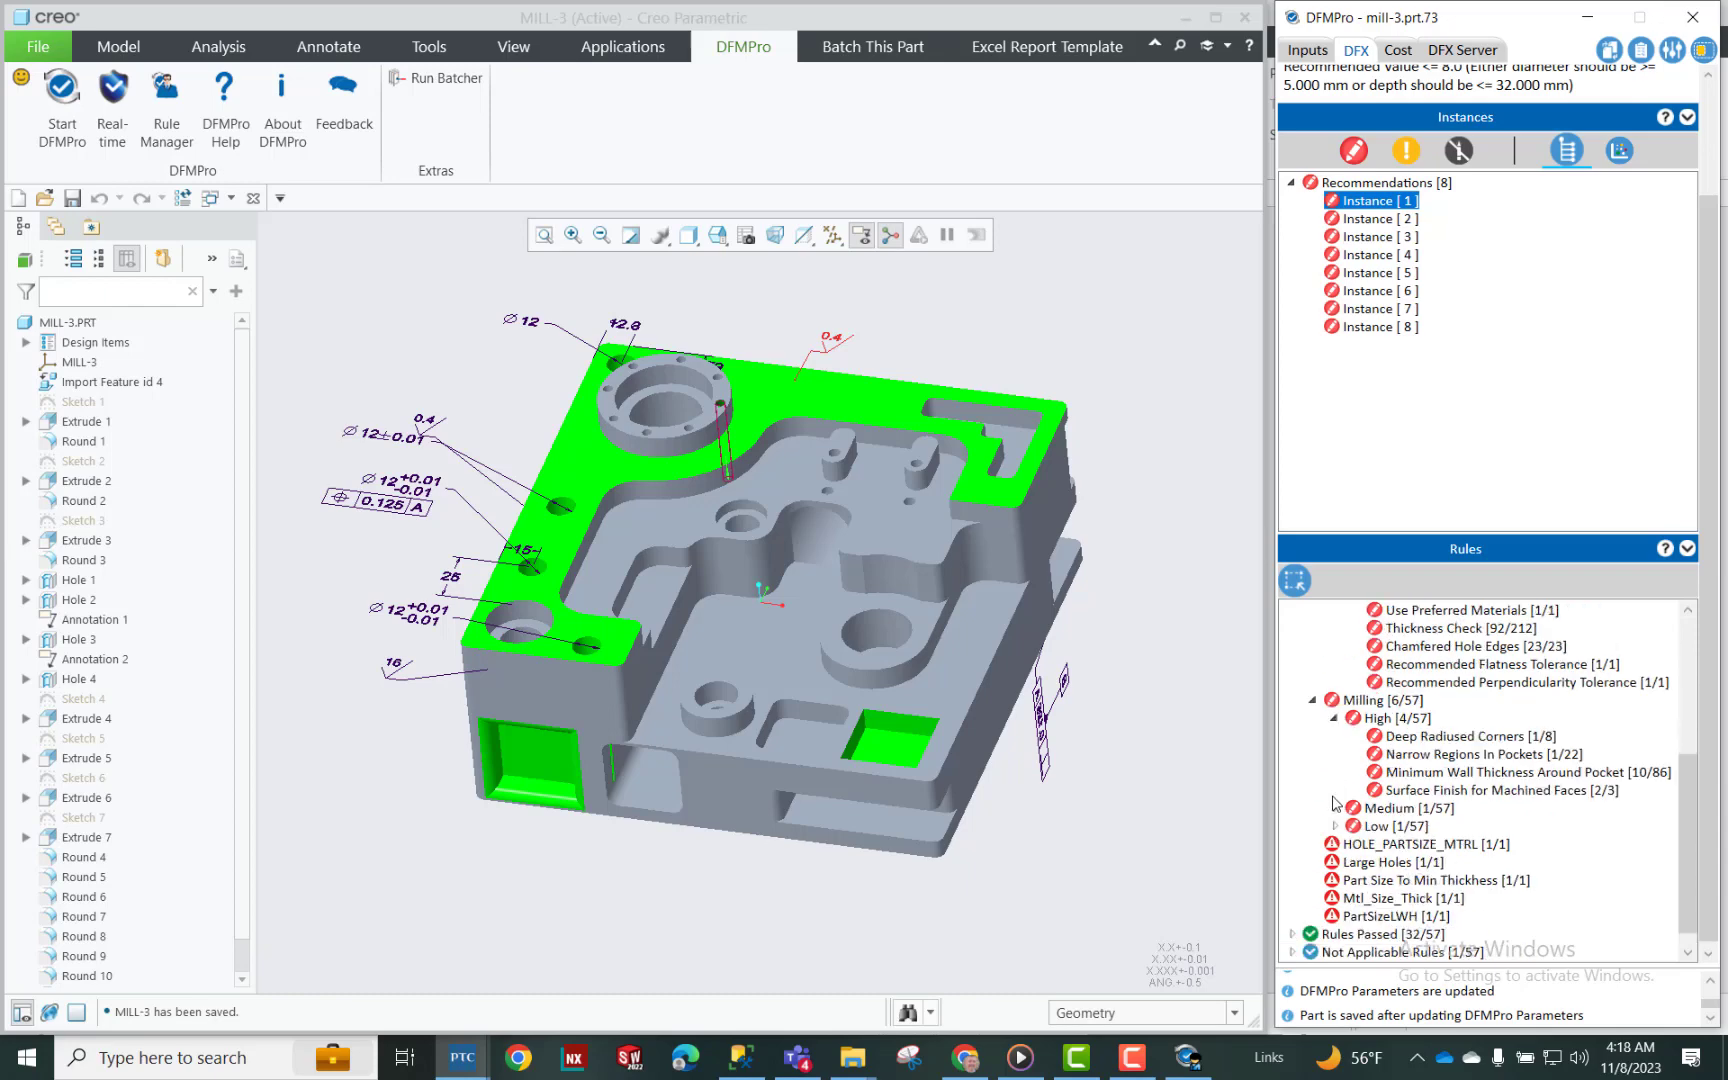
left_click(1335, 808)
left_click(1335, 844)
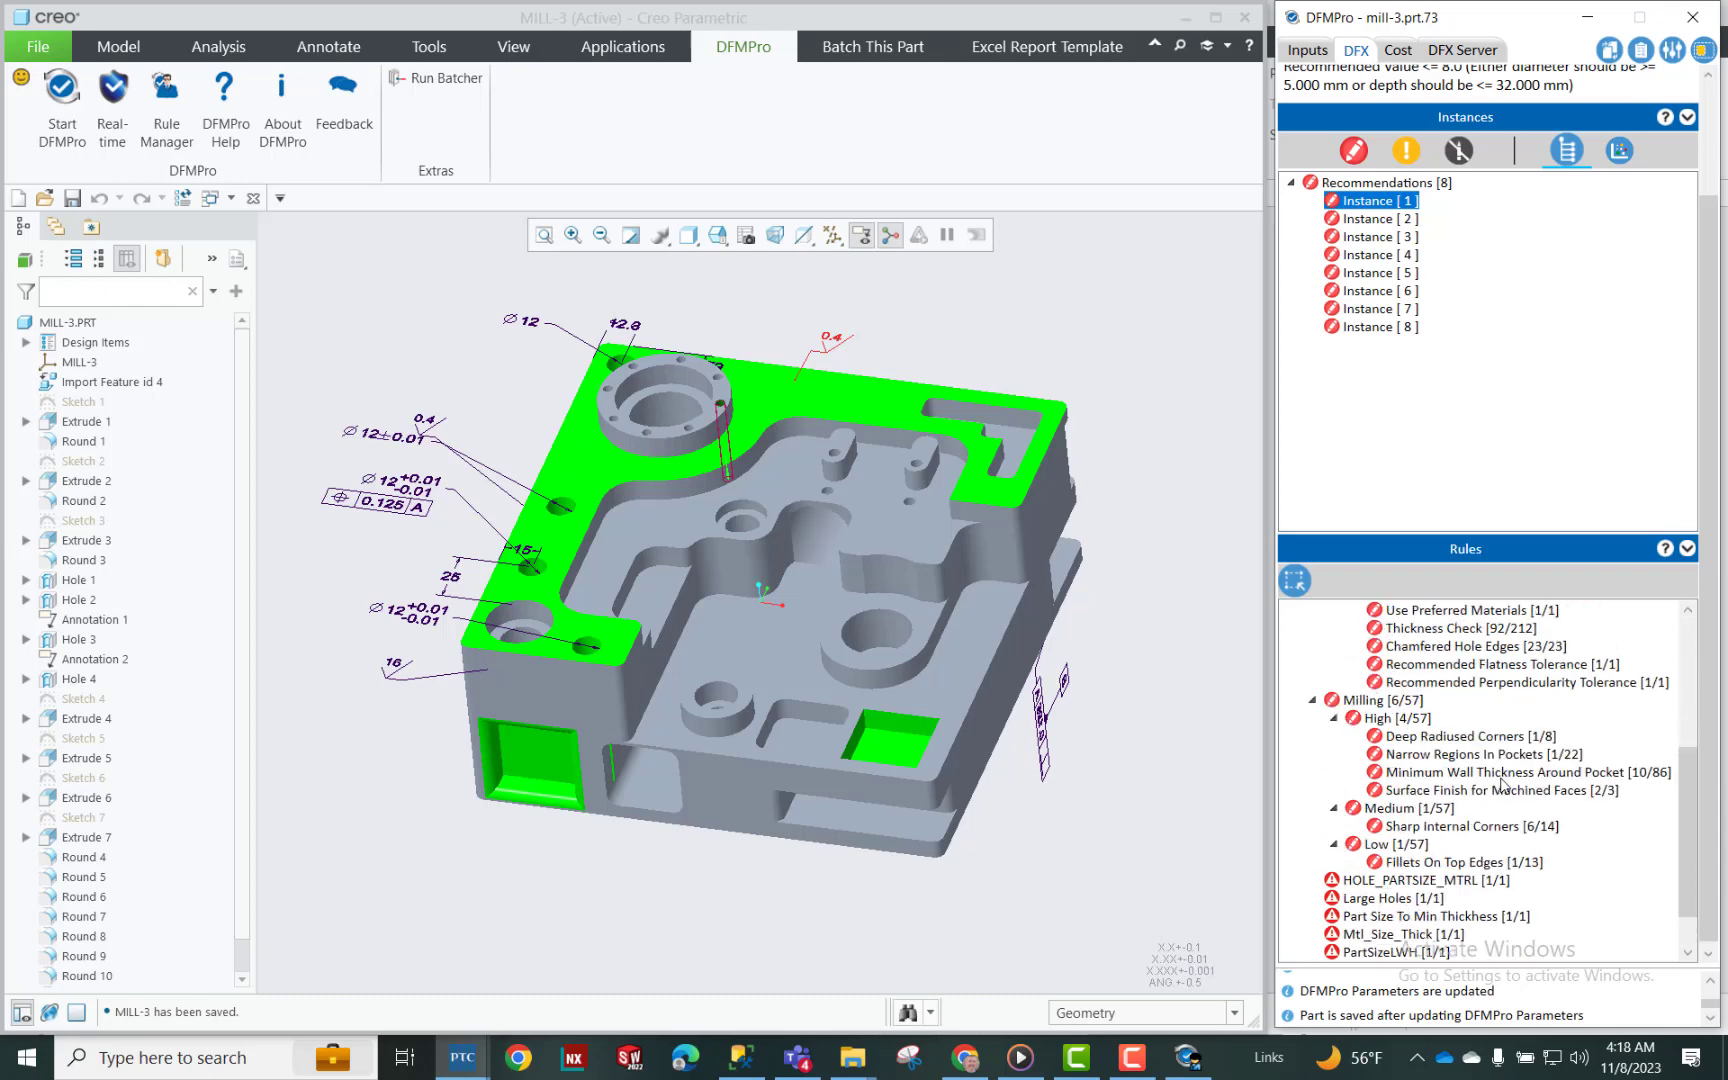
Review the full list of recommended rules and expand the Rules Passed group to see its categories
scroll(1503, 782, "down", 1)
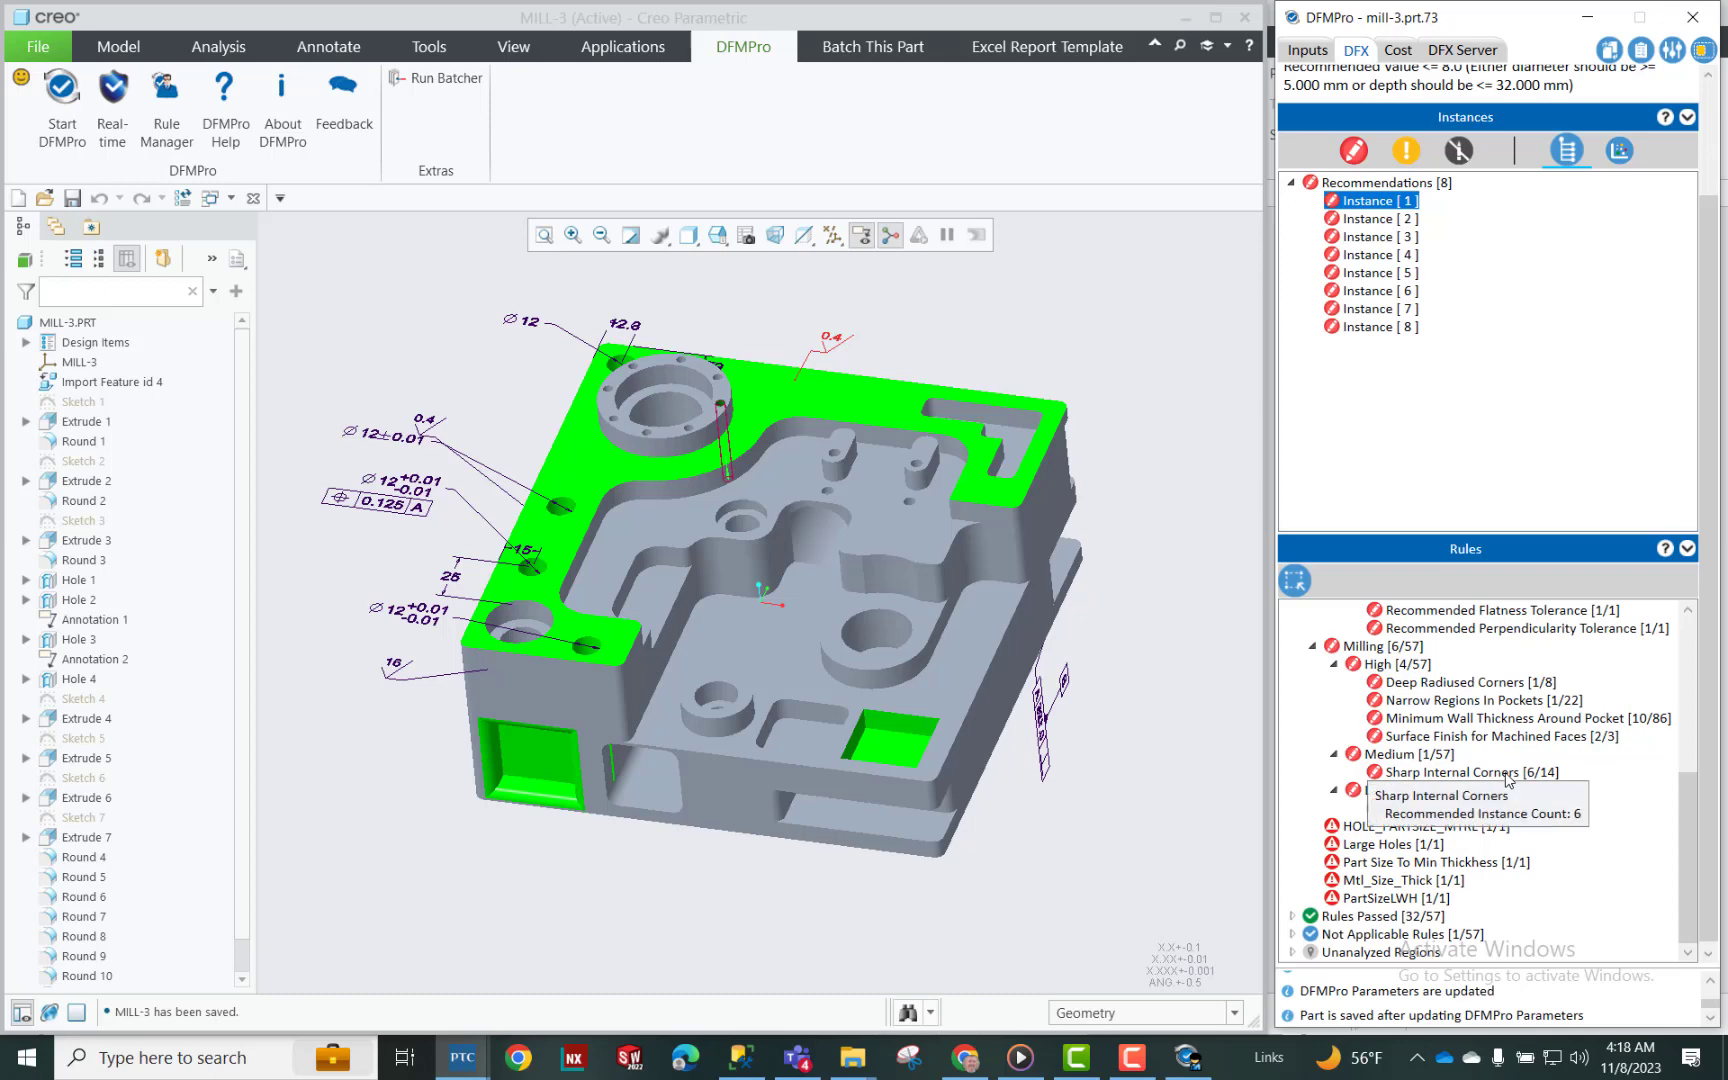
scroll(1508, 779, "up", 6)
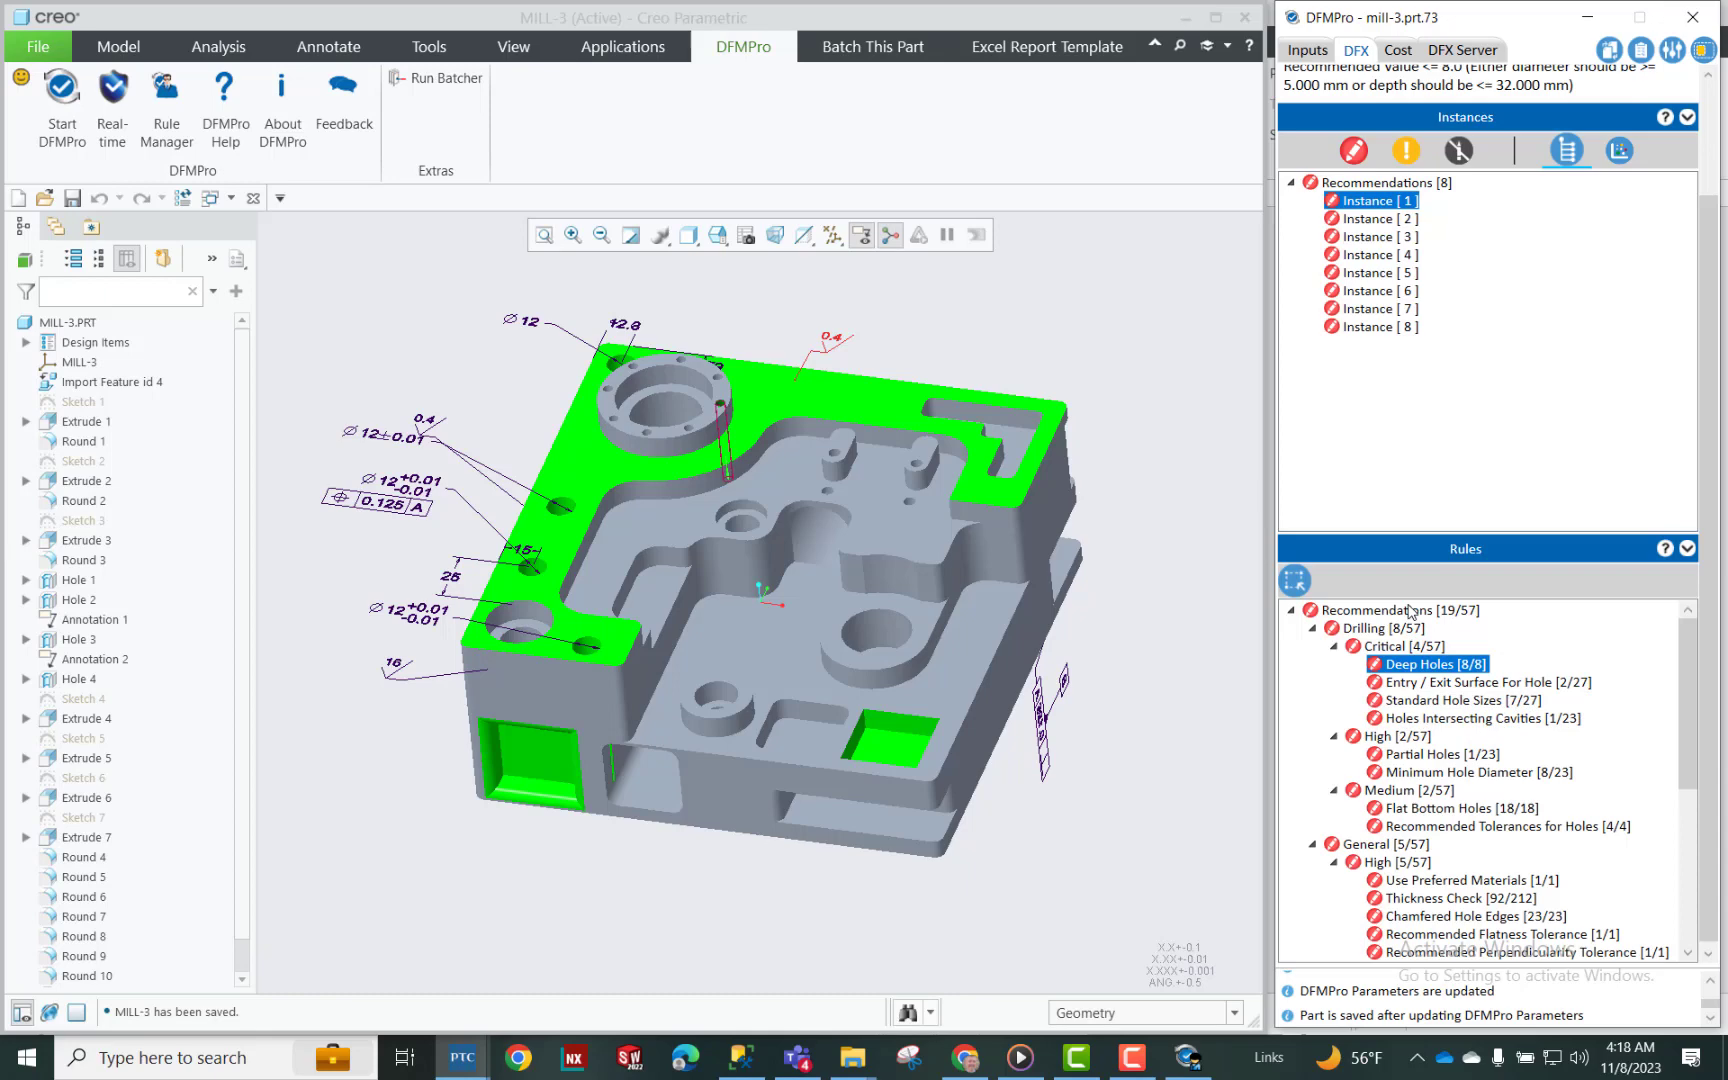
scroll(1460, 708, "down", 5)
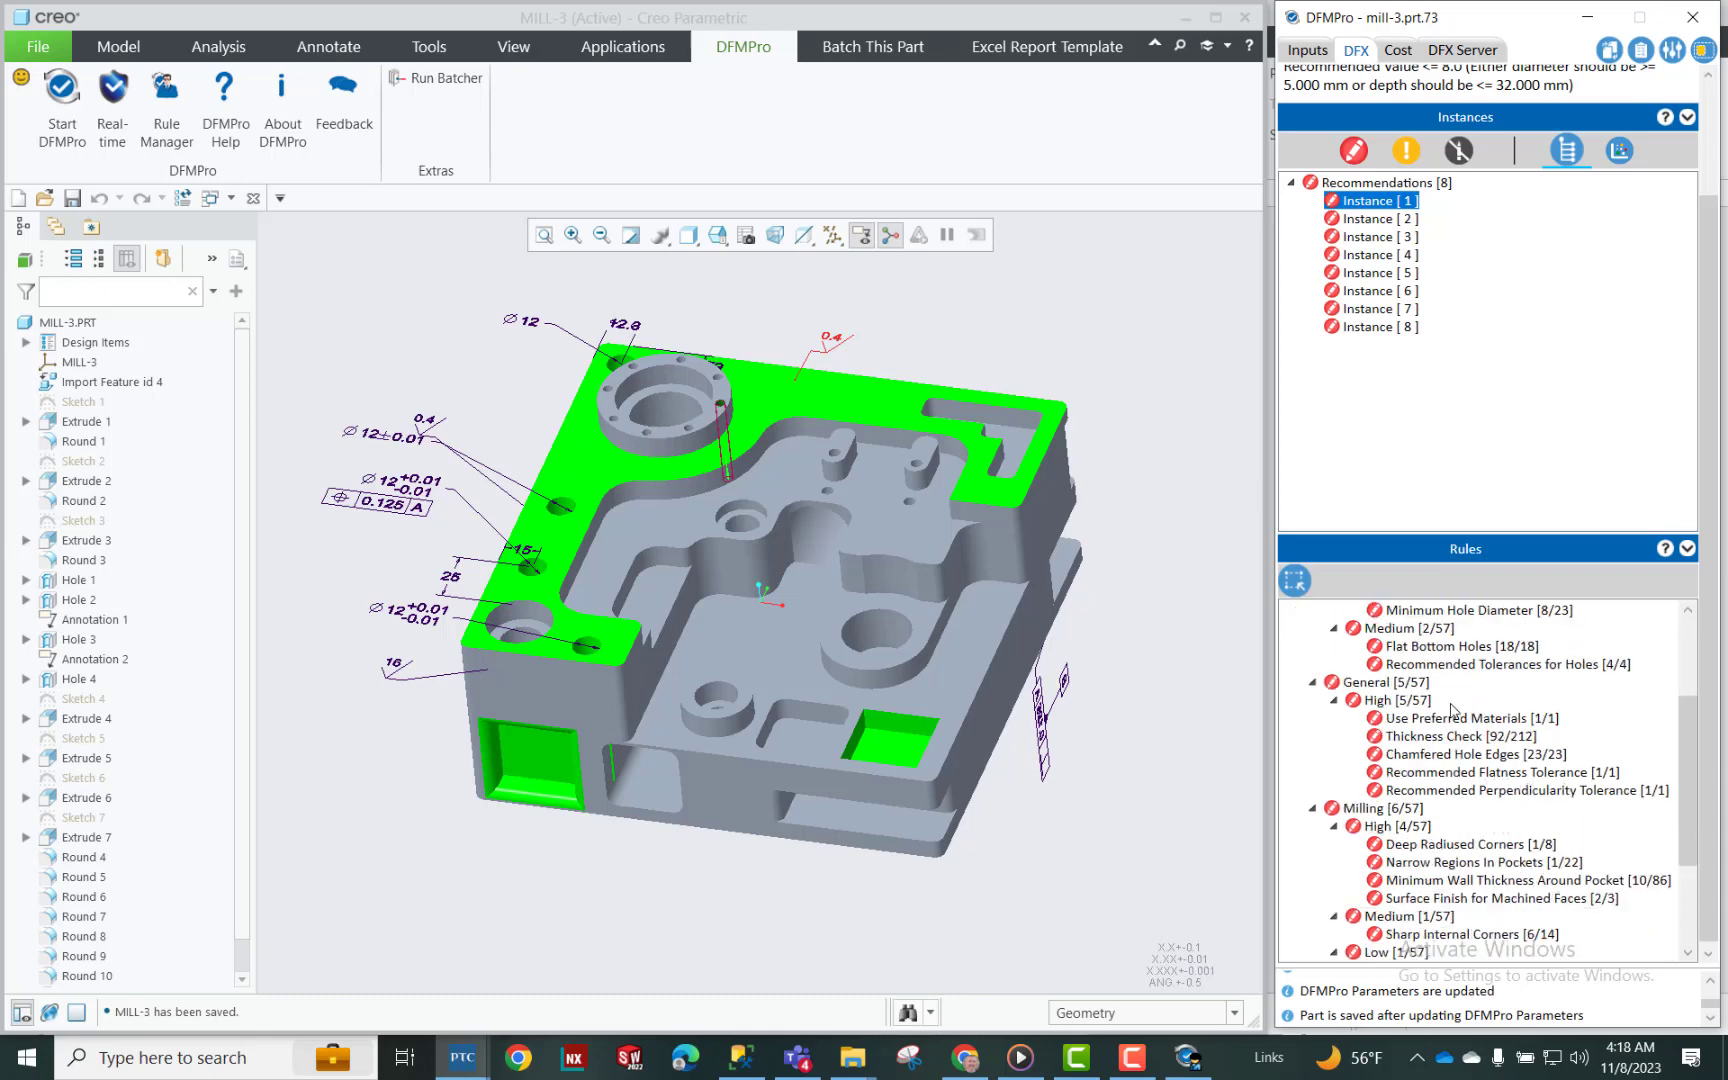
scroll(1460, 708, "down", 1)
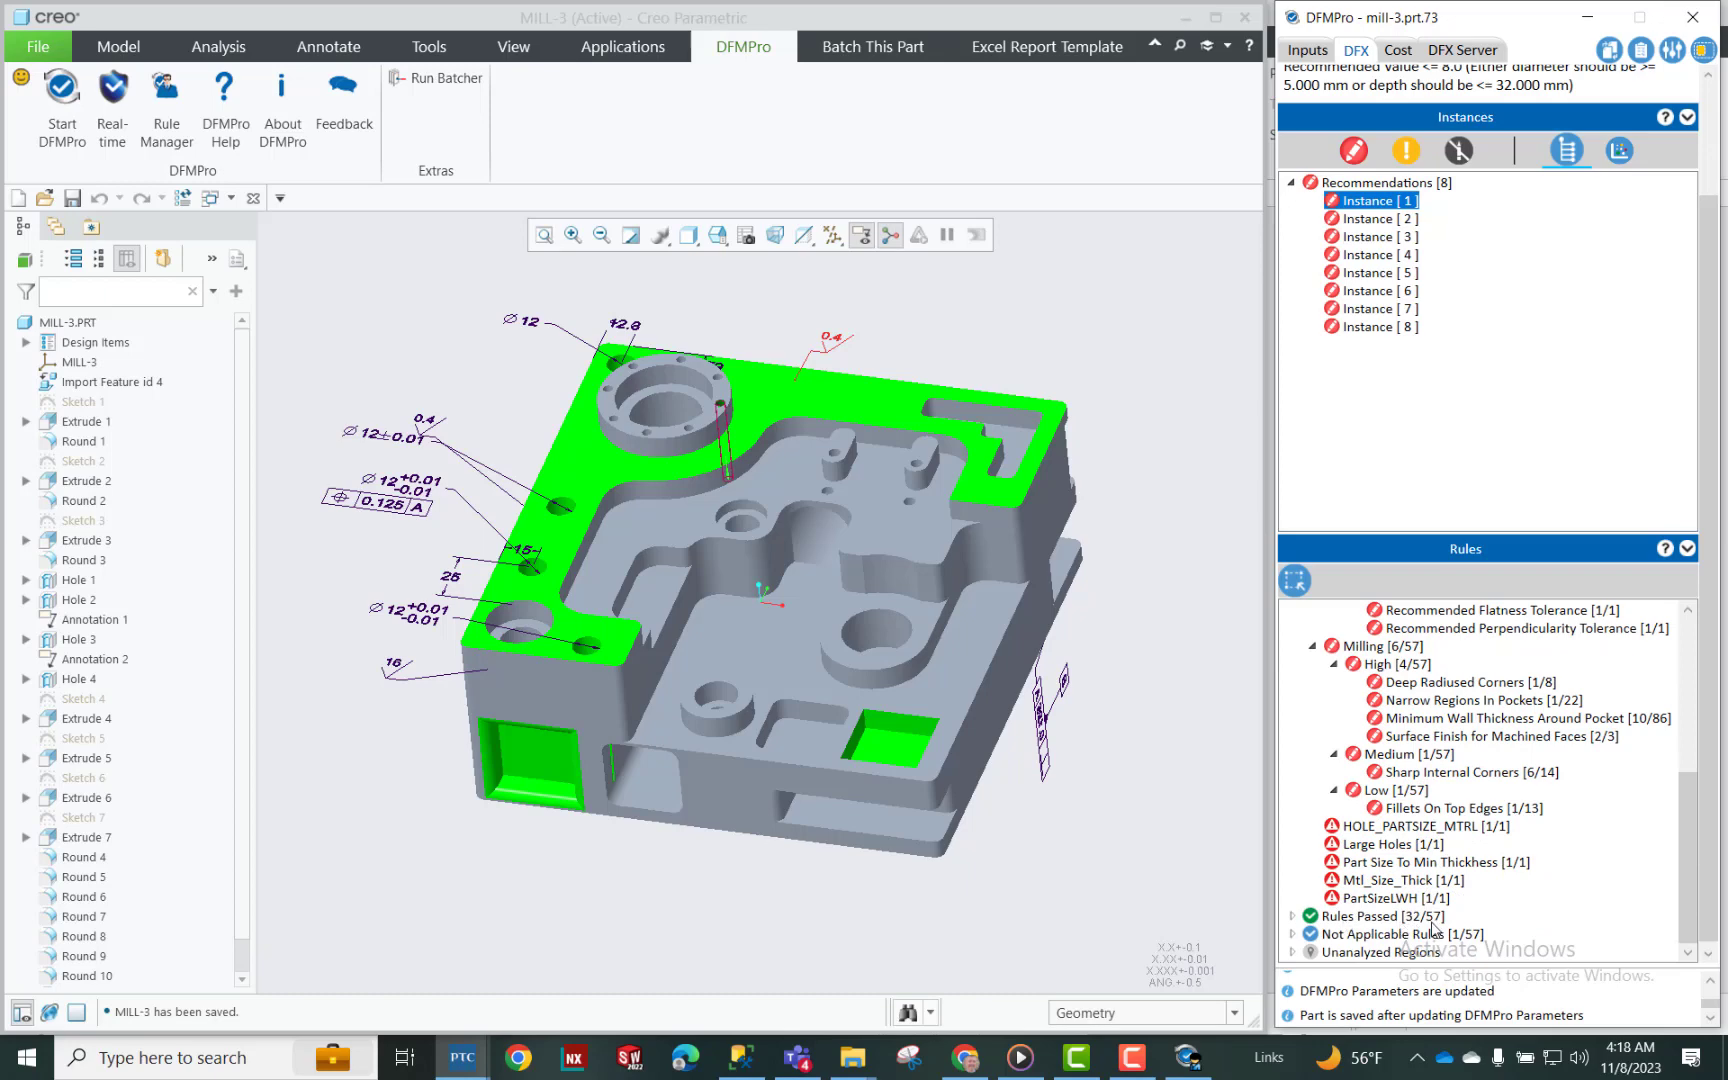
left_click(1292, 917)
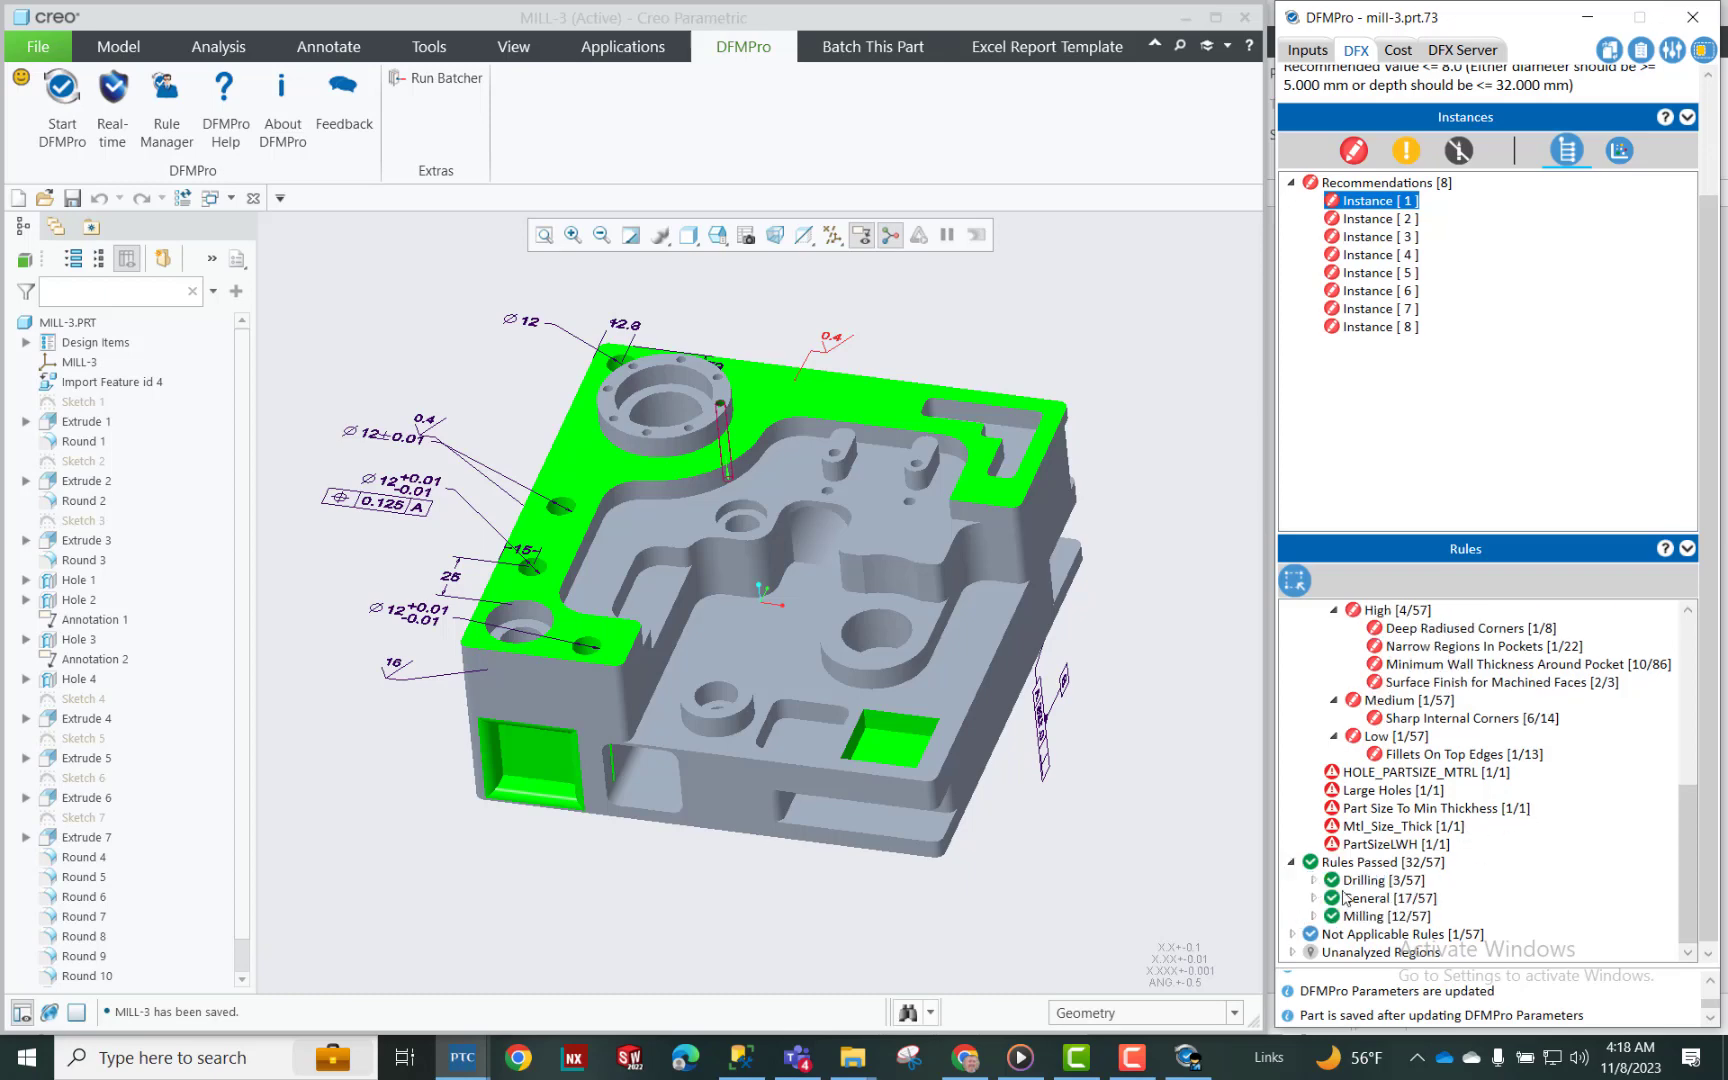
scroll(1470, 833, "up", 8)
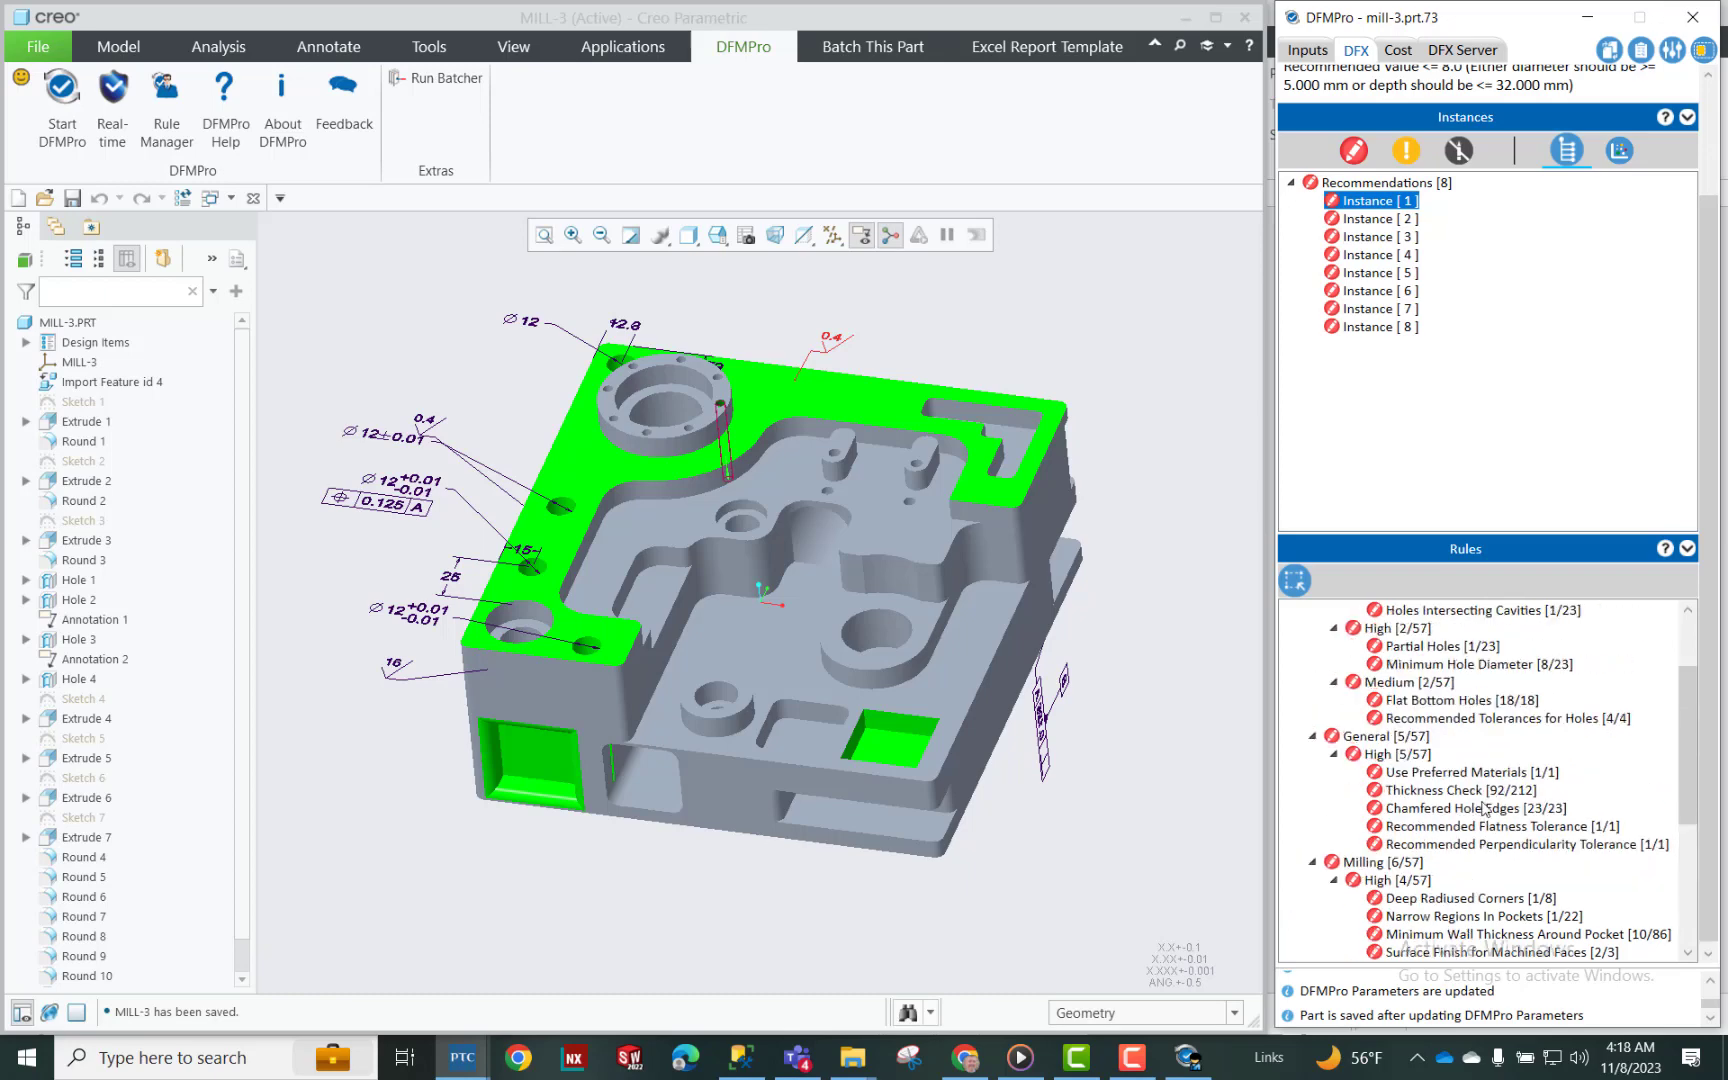